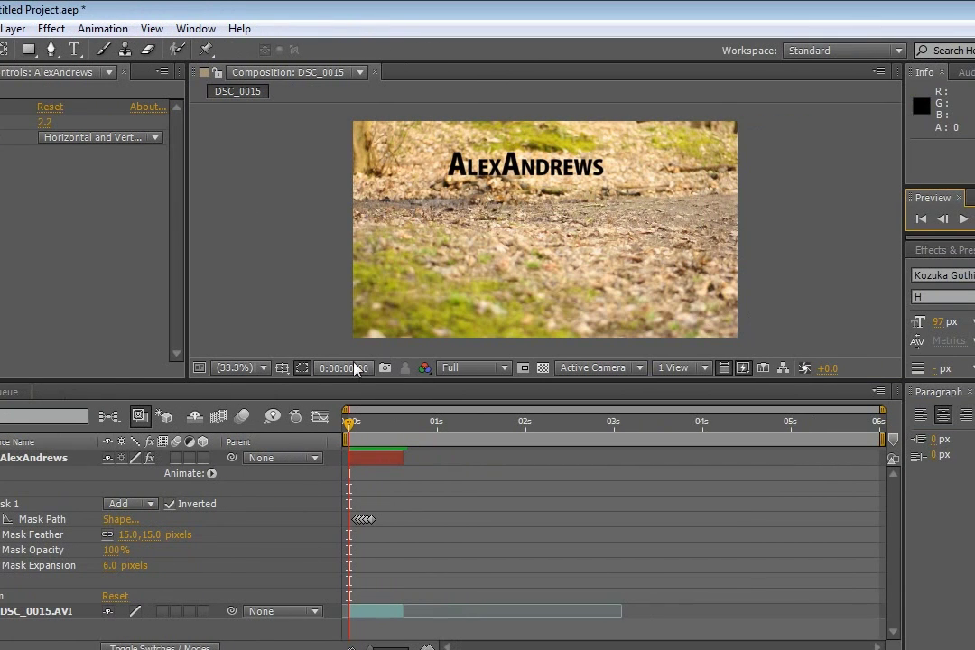
Scrub the finished clip to the wheel frames, then run and stop a RAM Preview.
click(358, 424)
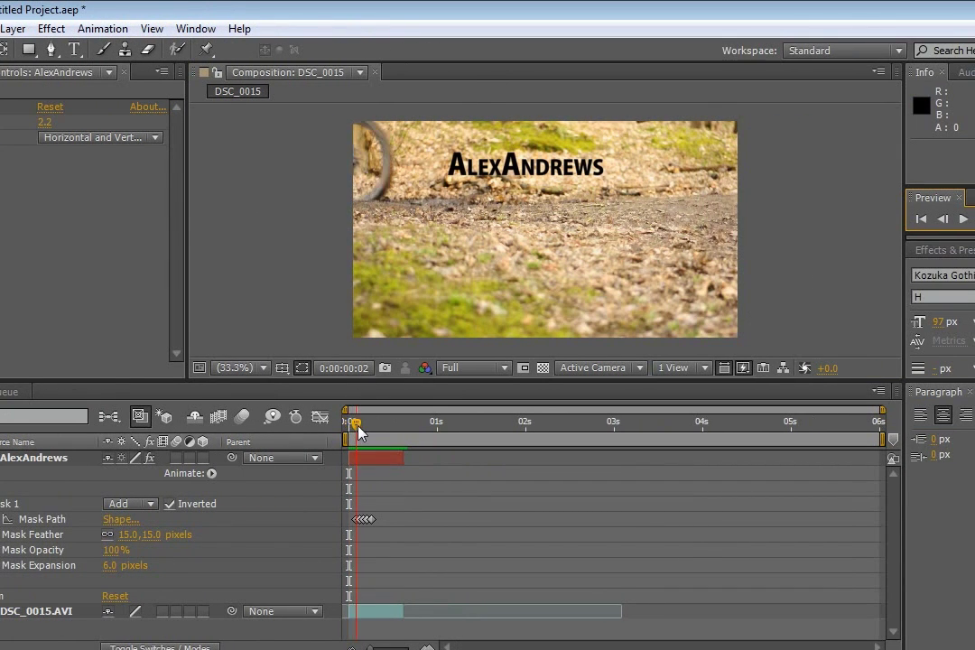
mouse_move(358, 432)
mouse_down()
mouse_move(395, 432)
mouse_move(349, 433)
mouse_up()
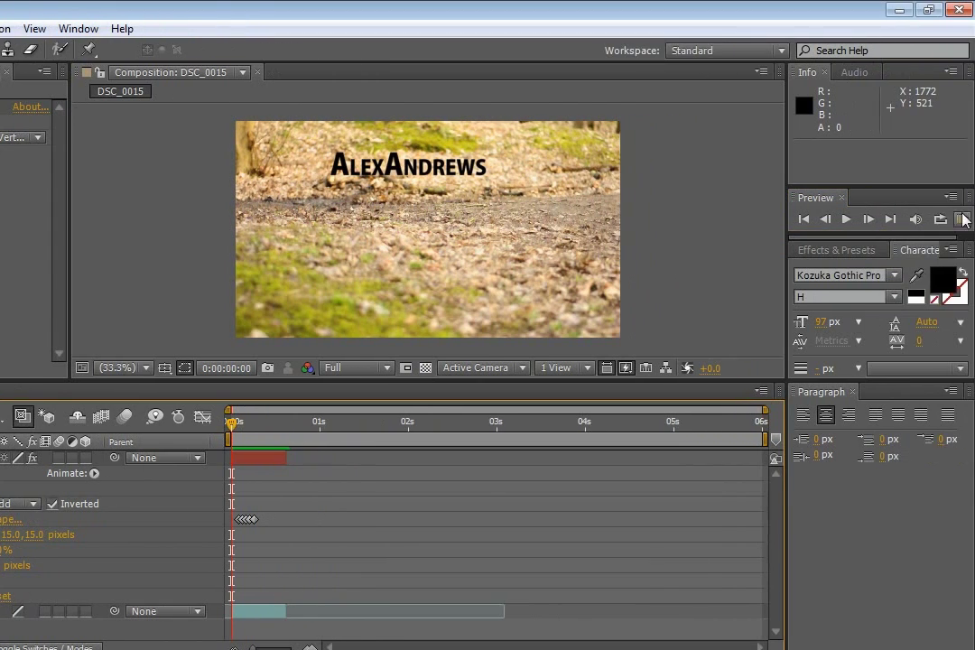
click(965, 220)
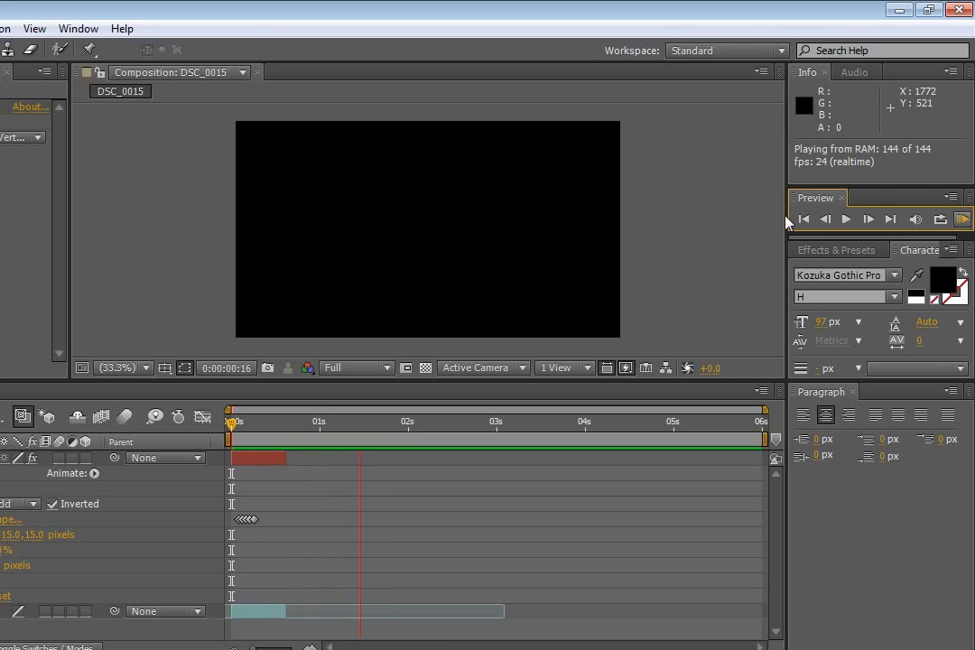
click(956, 219)
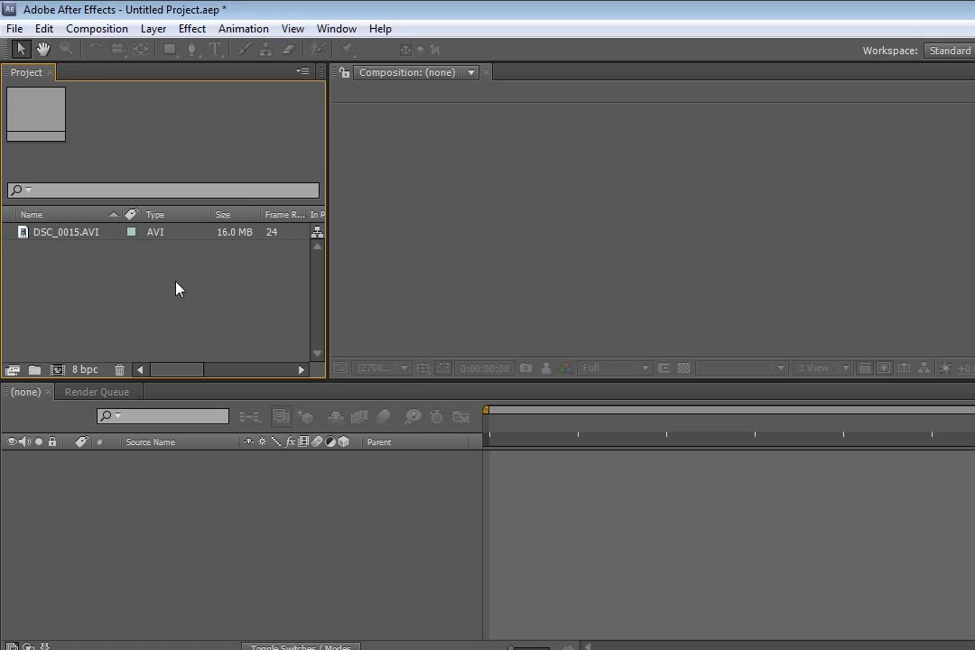
Make a DSC_0015 comp from the clip, trimmed to start at 0:00:02:22, placed at 0s.
click(43, 235)
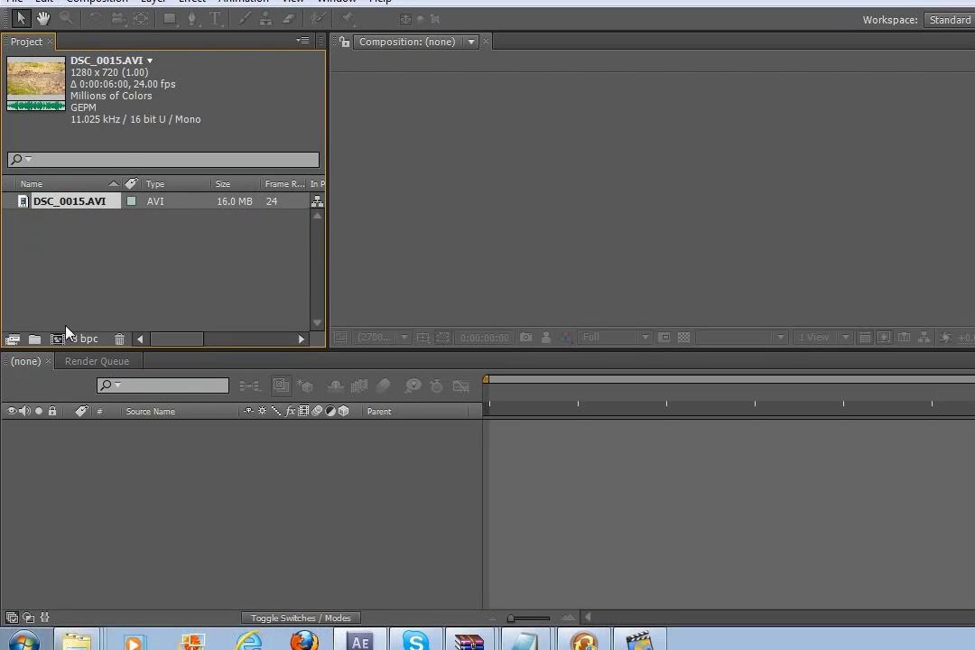
click(57, 328)
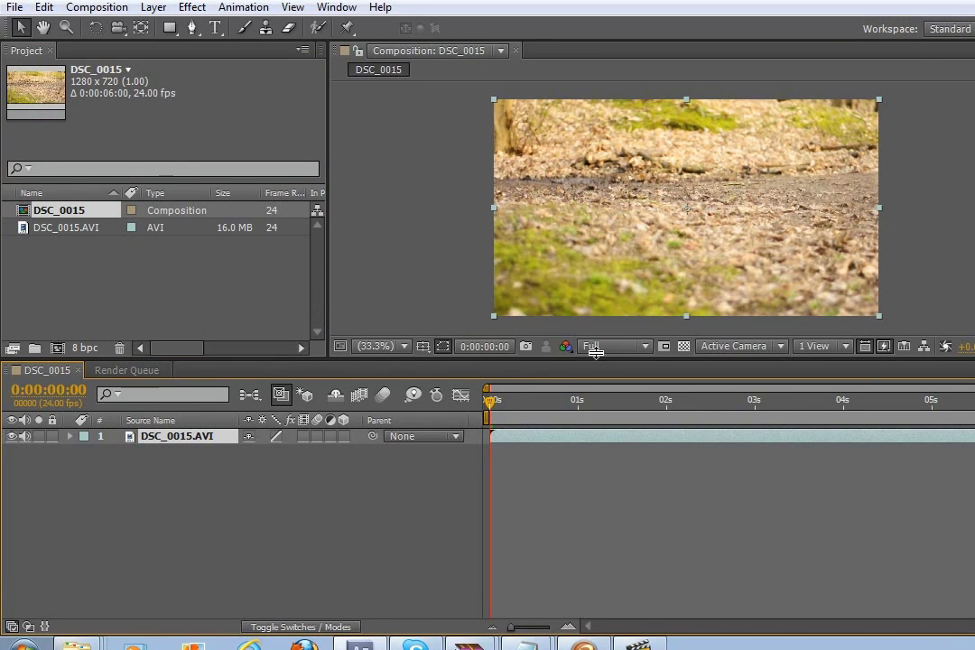
drag(506, 394, 750, 412)
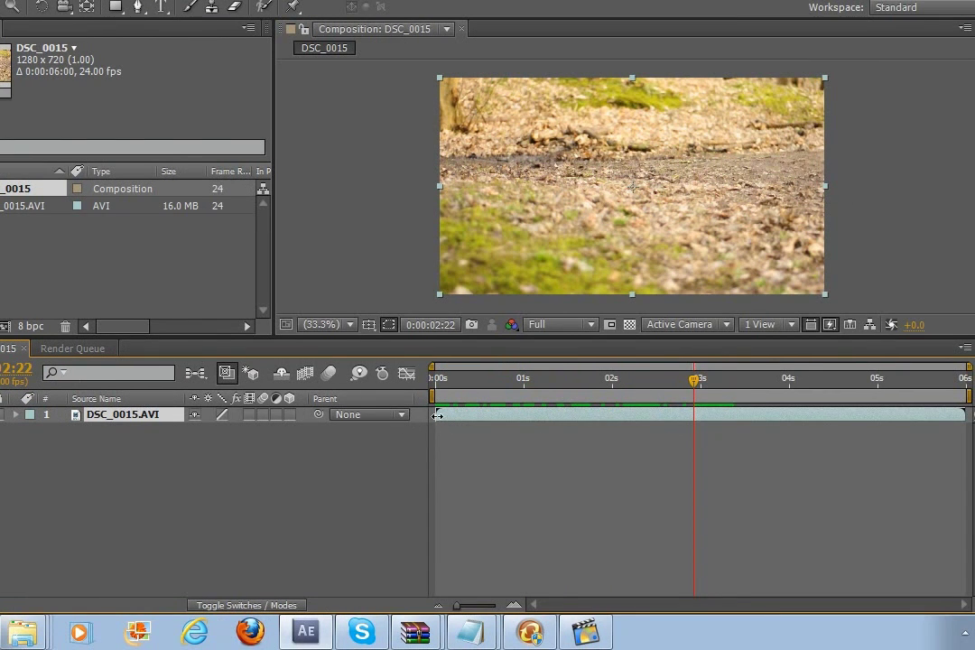
drag(437, 414, 466, 428)
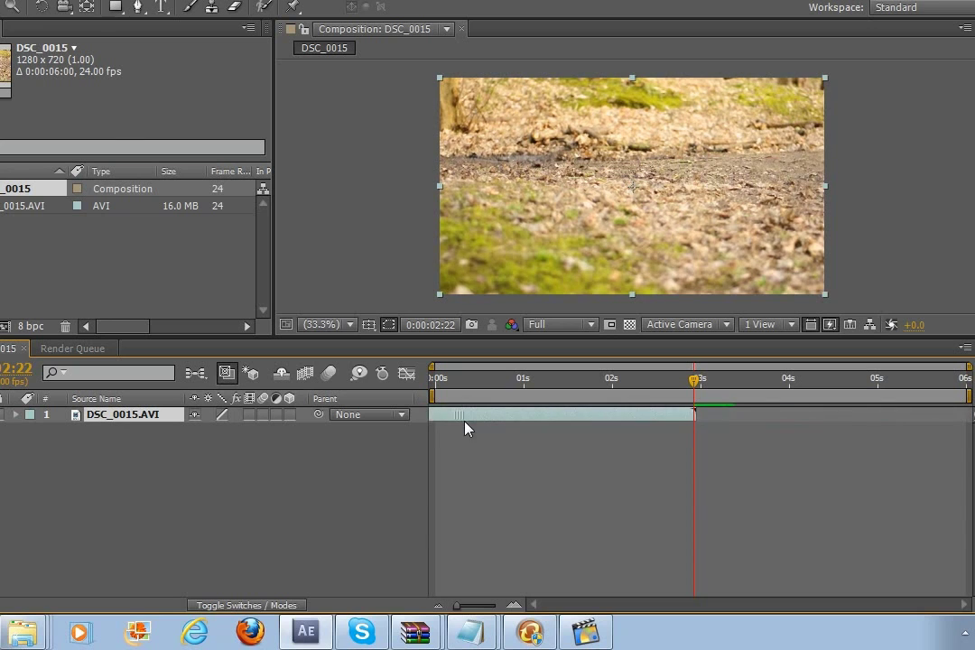
key(Home)
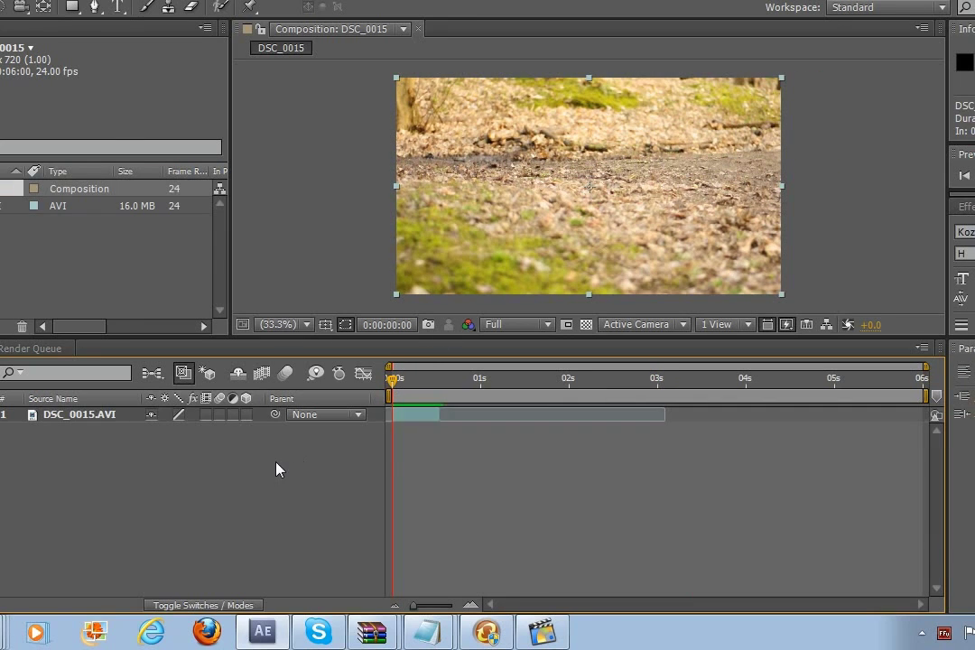
right_click(278, 469)
mouse_move(429, 287)
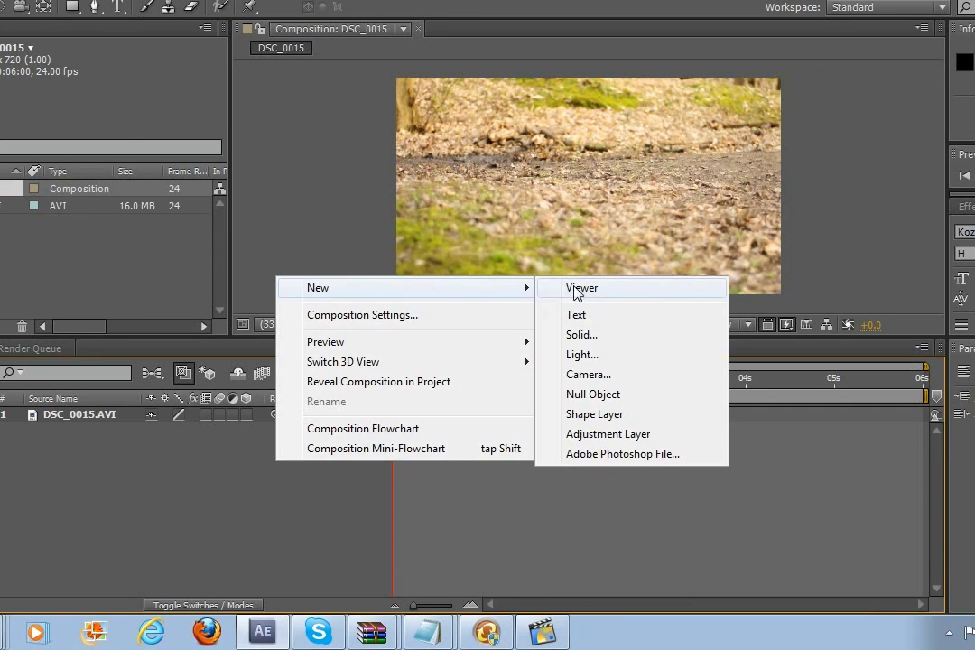
click(581, 315)
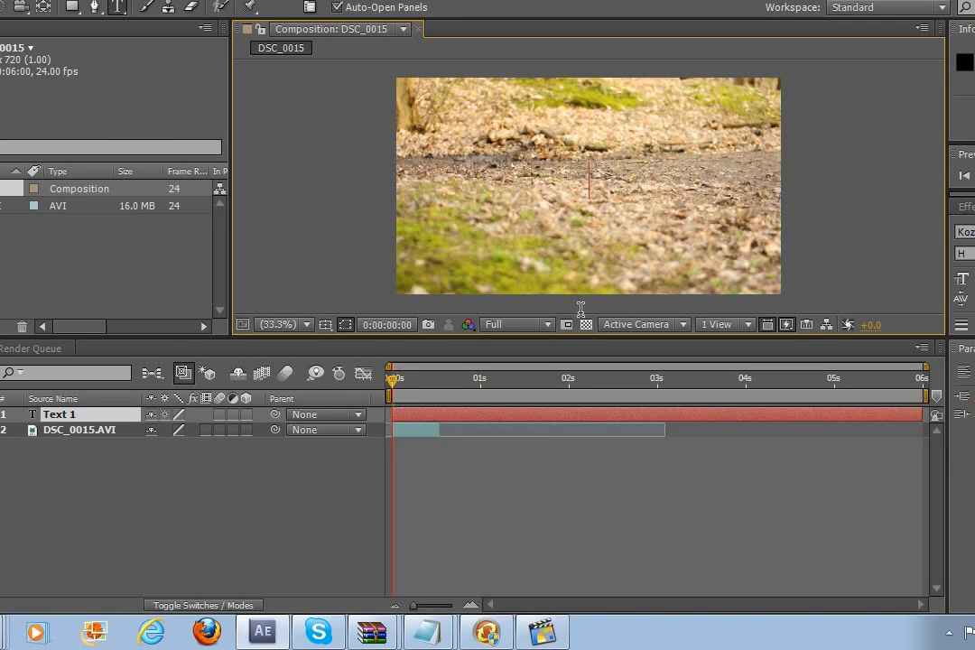
text(AlexA)
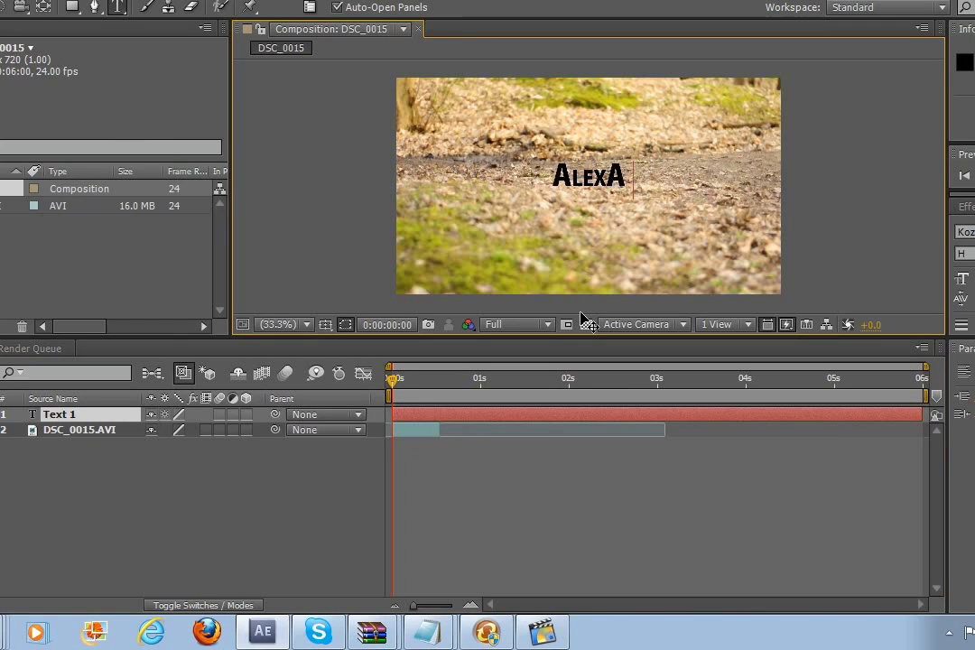
text(ndre)
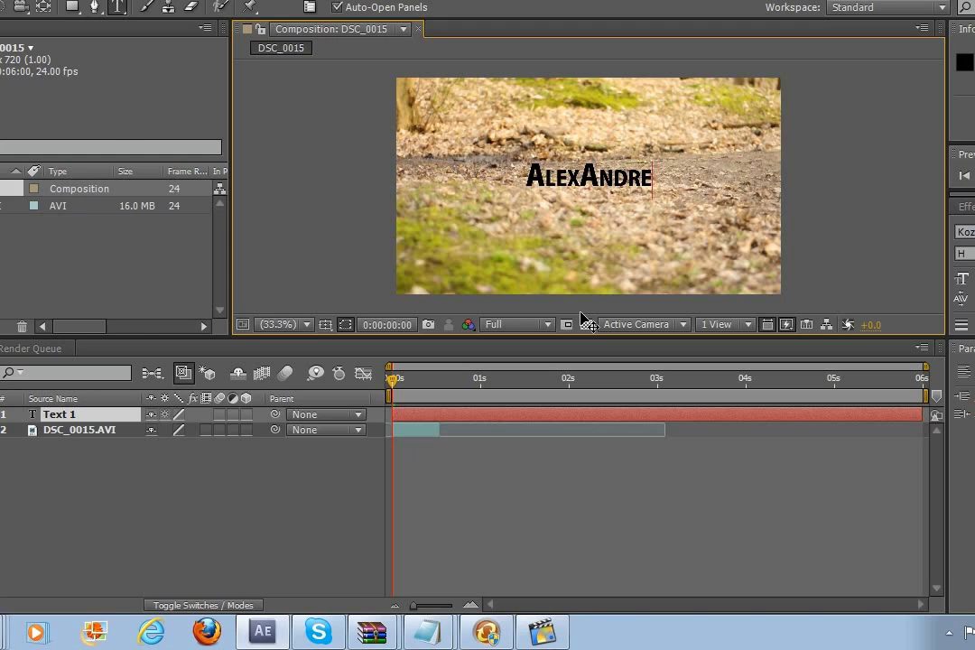
text(ws)
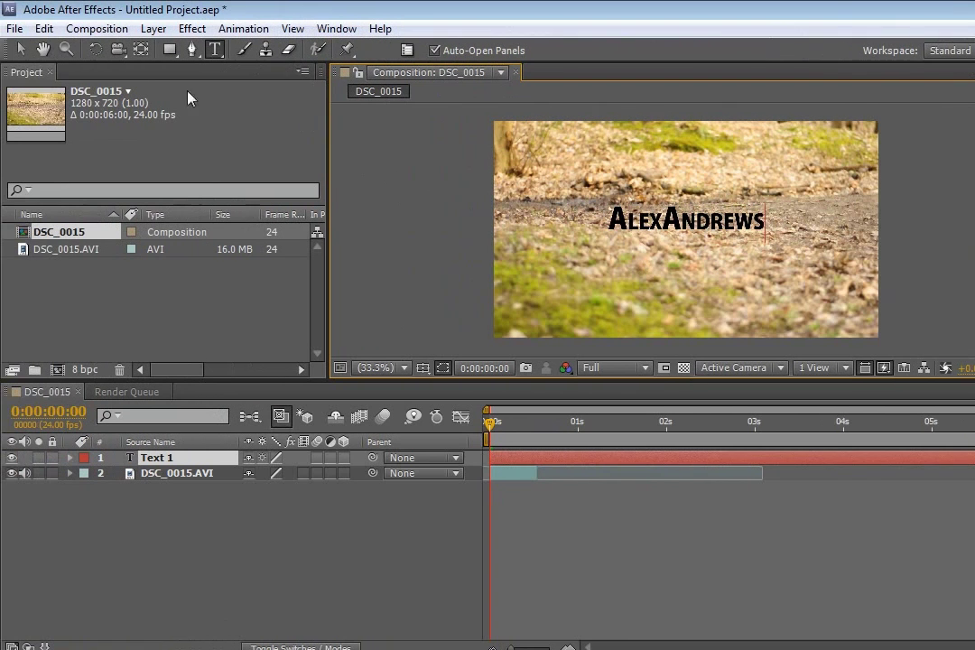
click(20, 49)
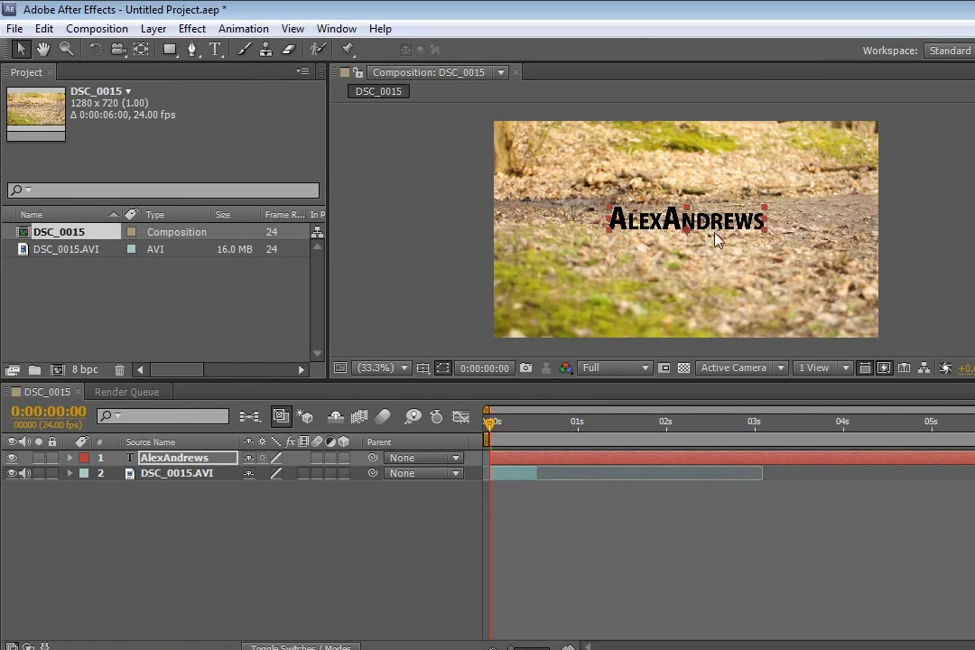
drag(732, 227, 706, 171)
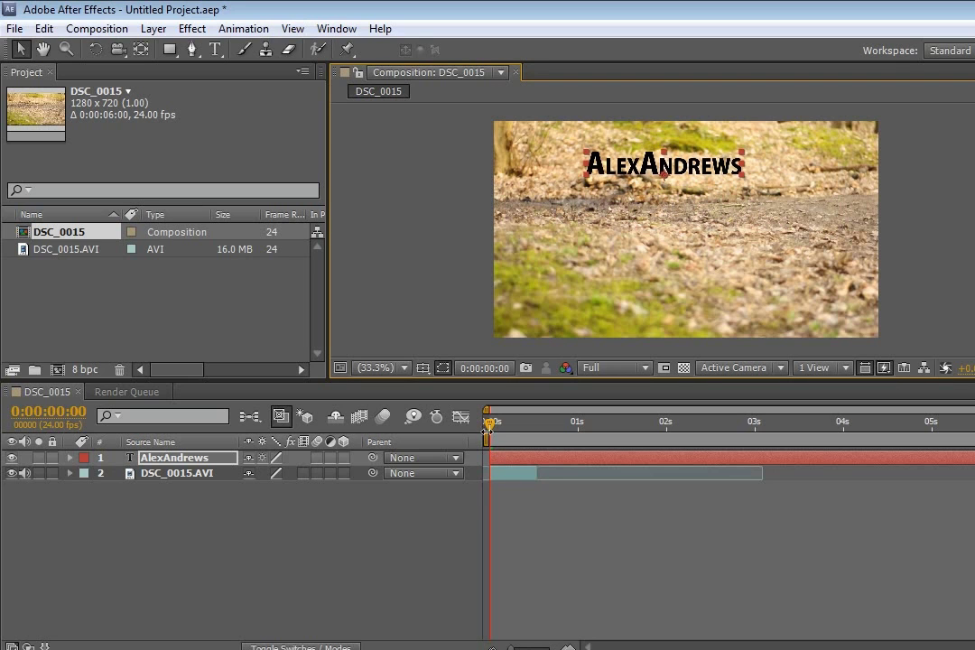
mouse_move(492, 425)
mouse_down()
mouse_move(512, 428)
mouse_move(492, 427)
mouse_up()
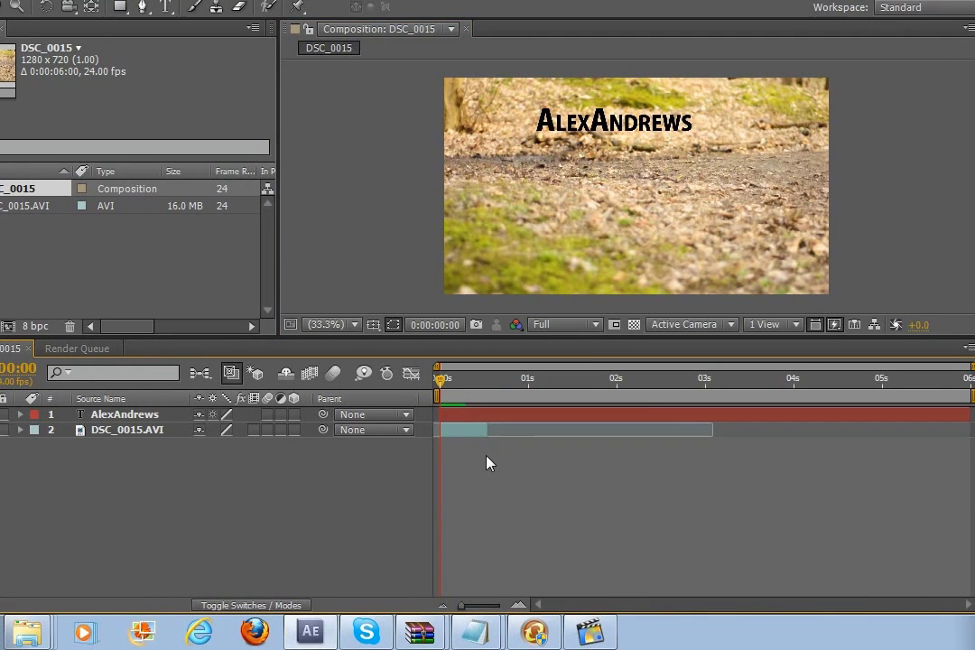
mouse_move(444, 382)
mouse_down()
mouse_move(463, 385)
mouse_move(445, 383)
mouse_up()
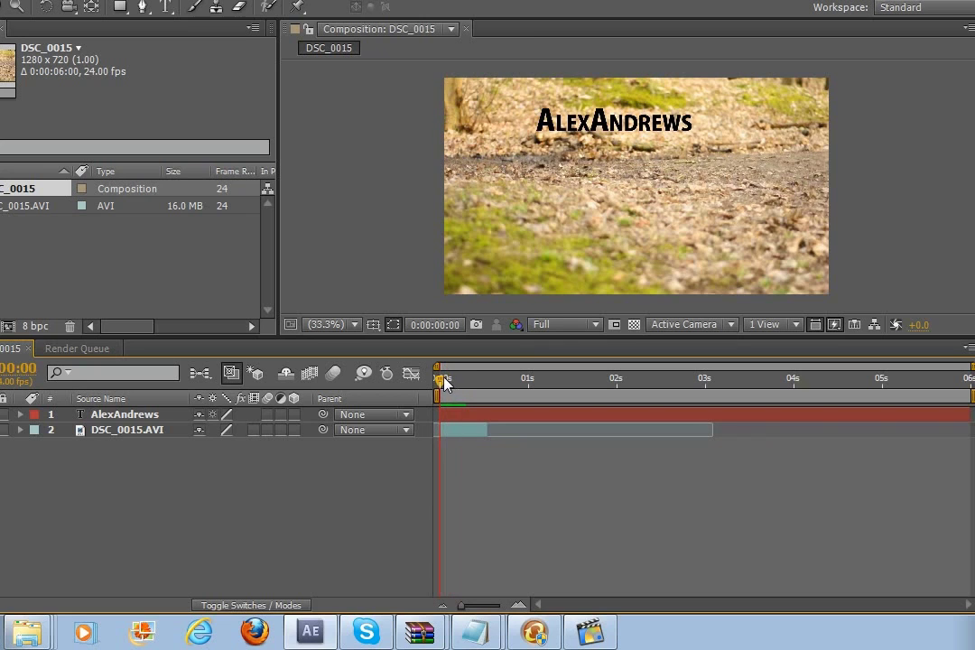
click(464, 420)
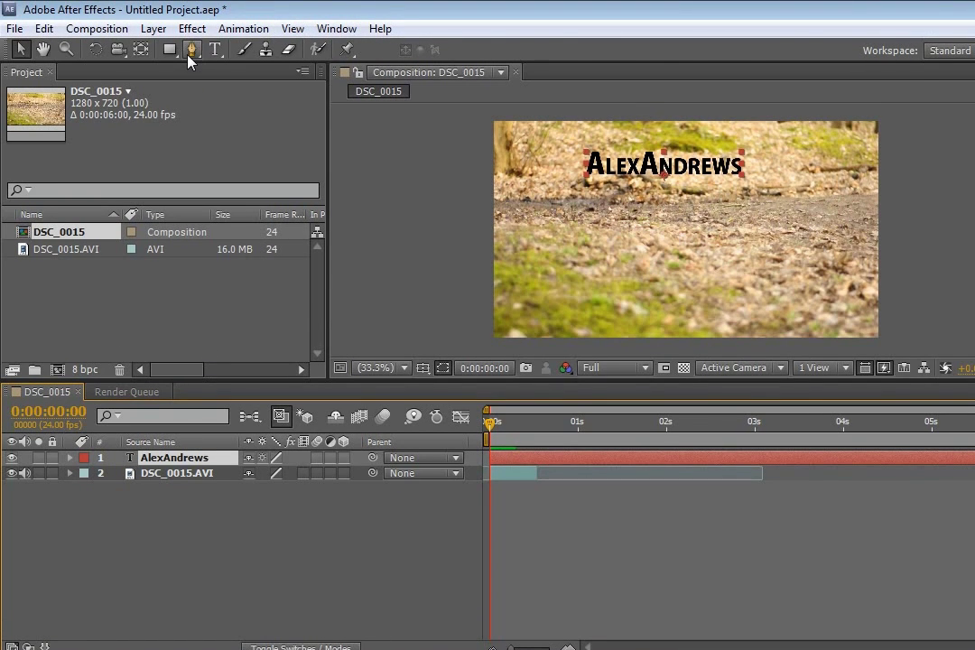
At frame 2, start a Pen mask on the title and curve its edge around the wheel.
click(189, 51)
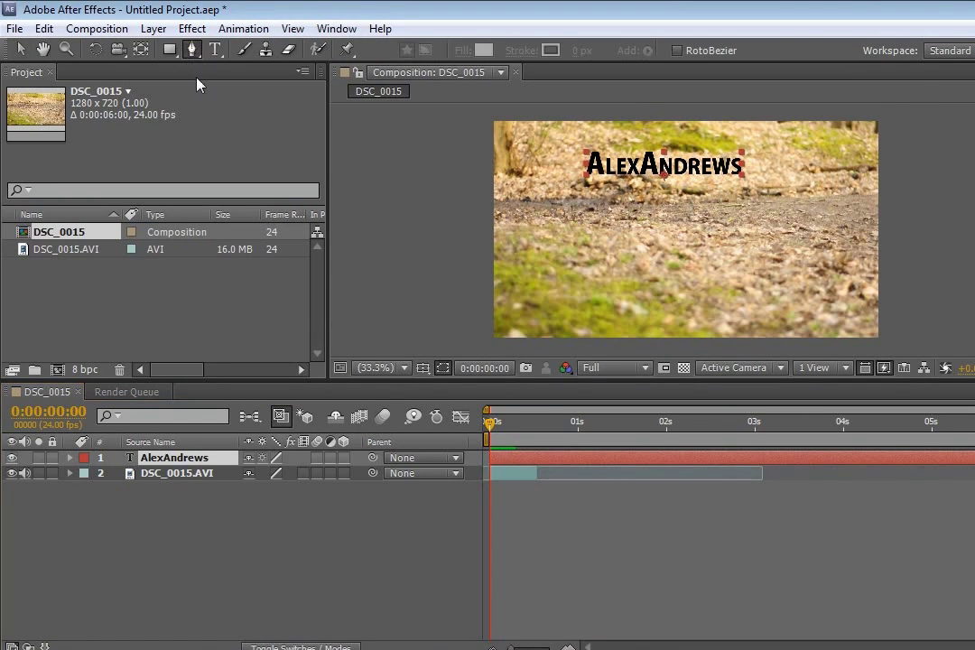
click(497, 424)
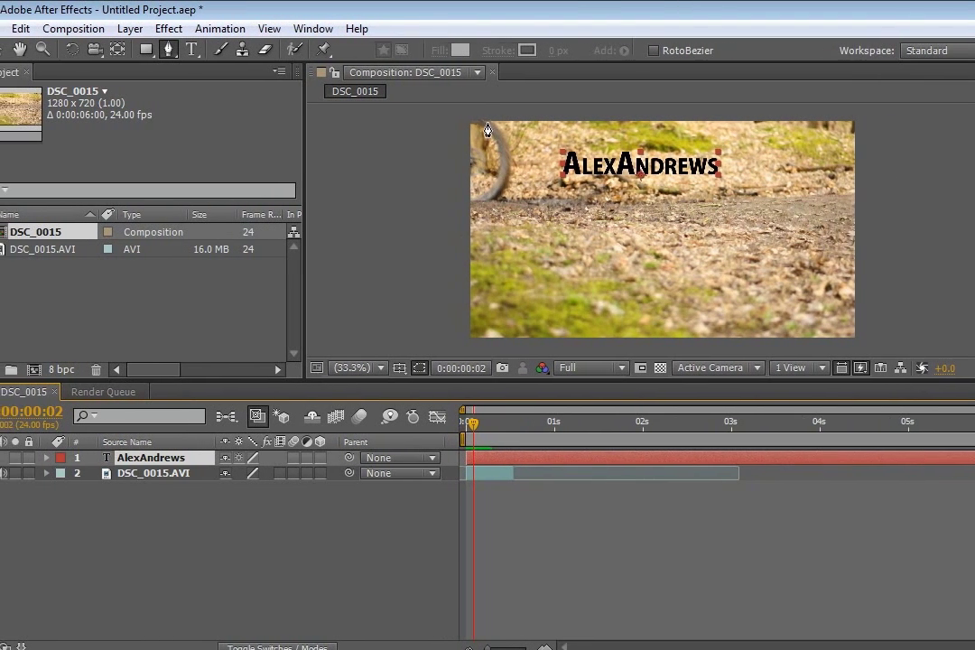
click(479, 125)
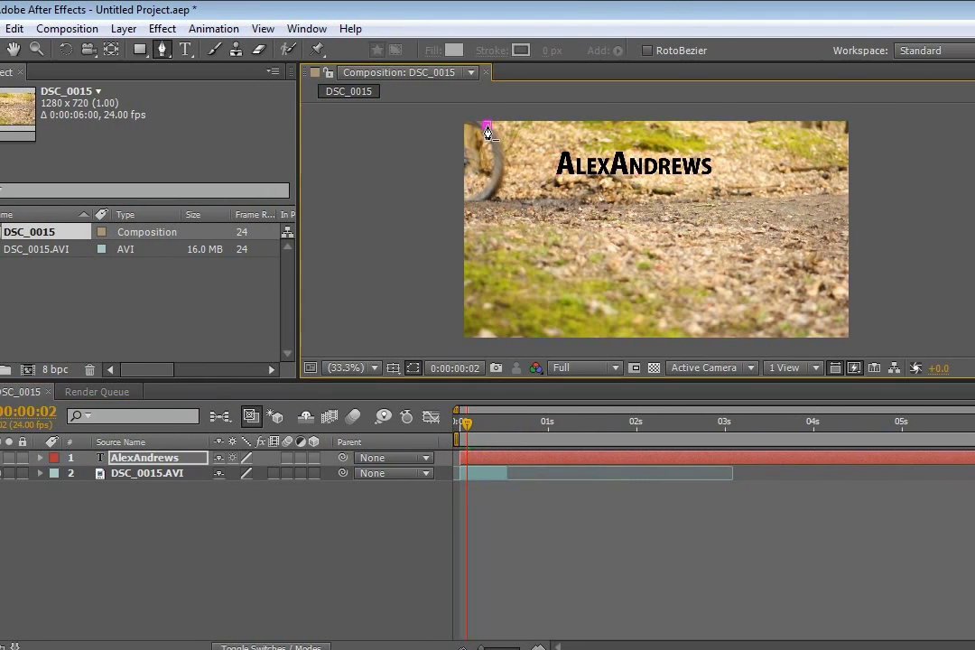
click(487, 197)
click(487, 164)
mouse_move(488, 188)
mouse_down()
mouse_move(514, 178)
mouse_move(490, 189)
mouse_up()
drag(489, 169, 508, 190)
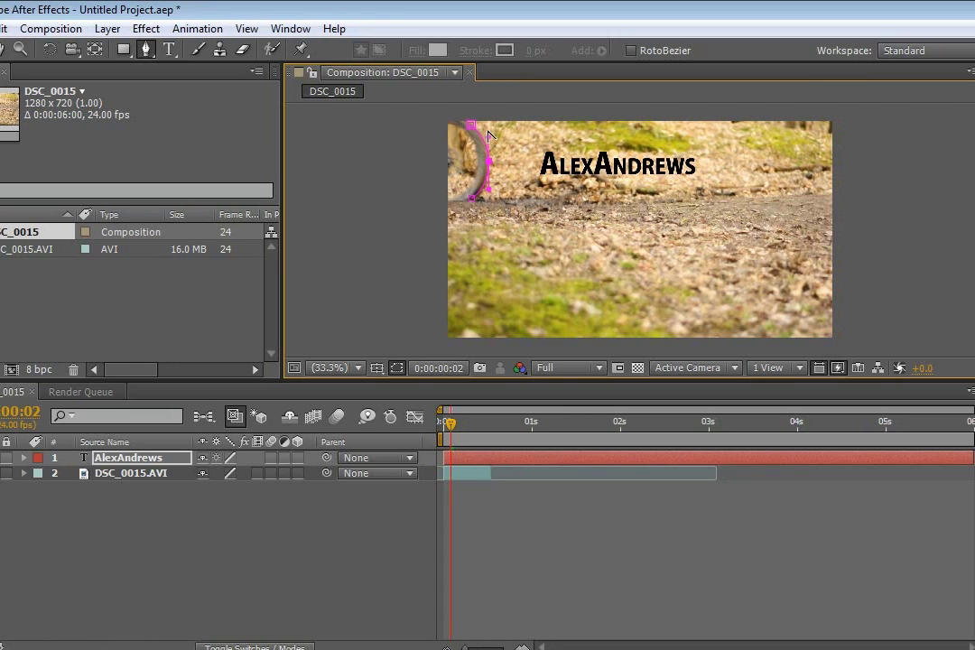
Extend the mask left past the footage and close the path on its first point.
click(476, 198)
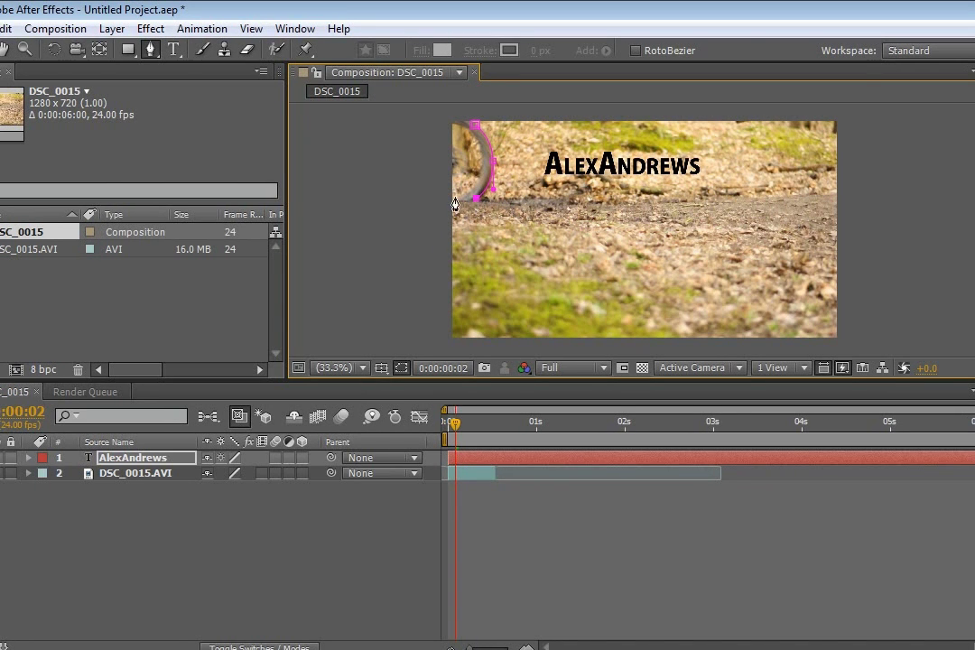
click(394, 199)
click(436, 116)
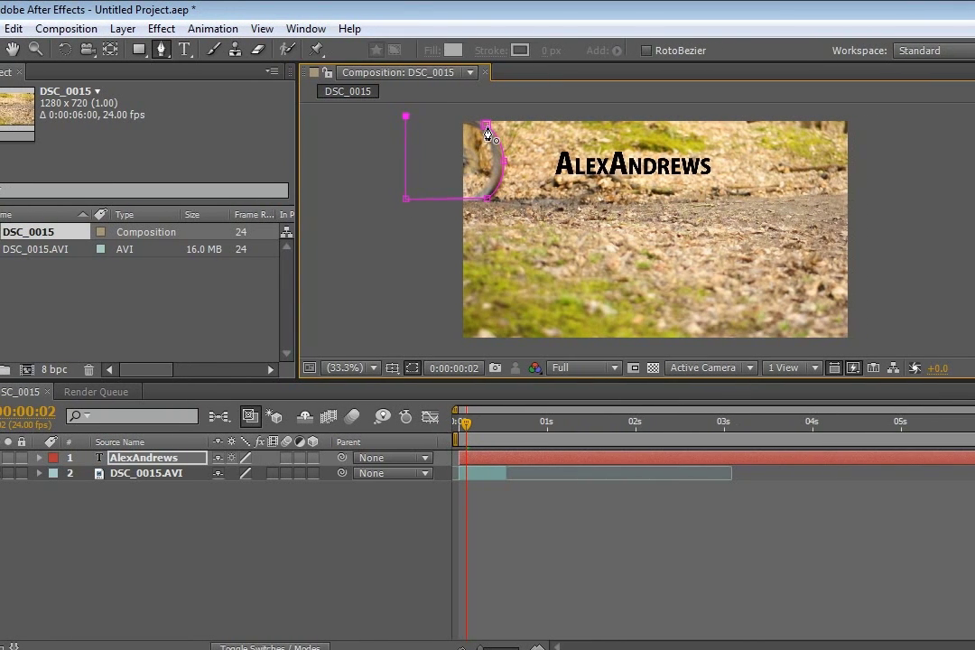
click(516, 124)
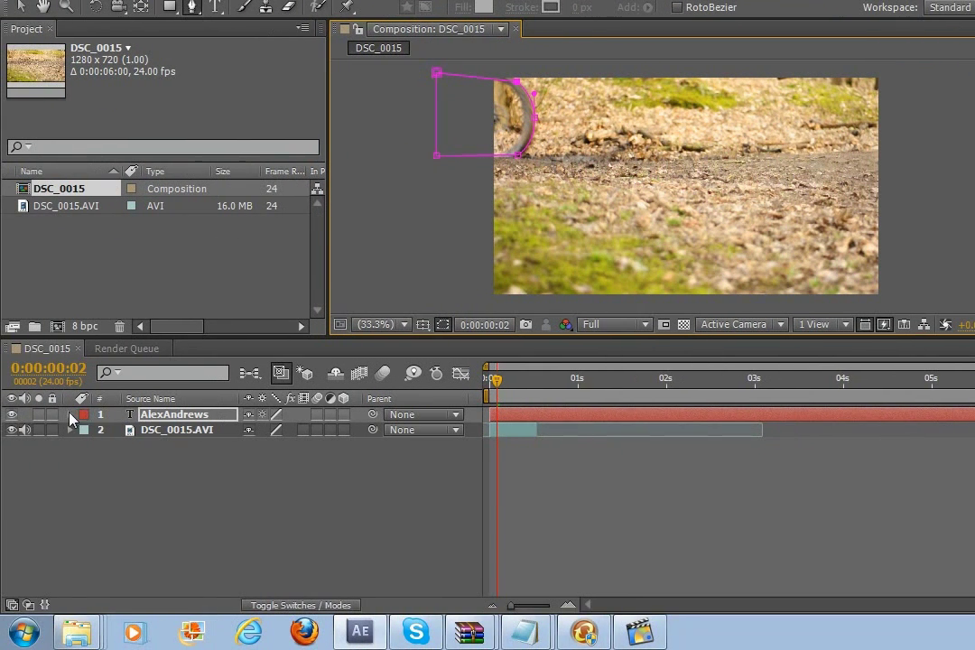
Reveal the AlexAndrews layer's Masks and turn on Inverted for Mask 1.
click(71, 414)
click(84, 446)
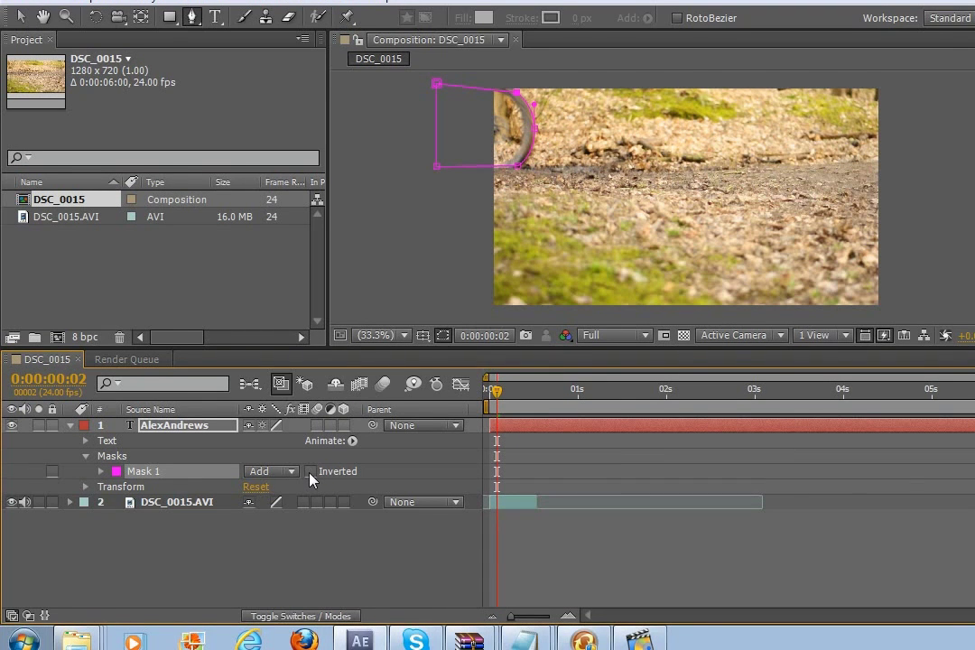
click(311, 472)
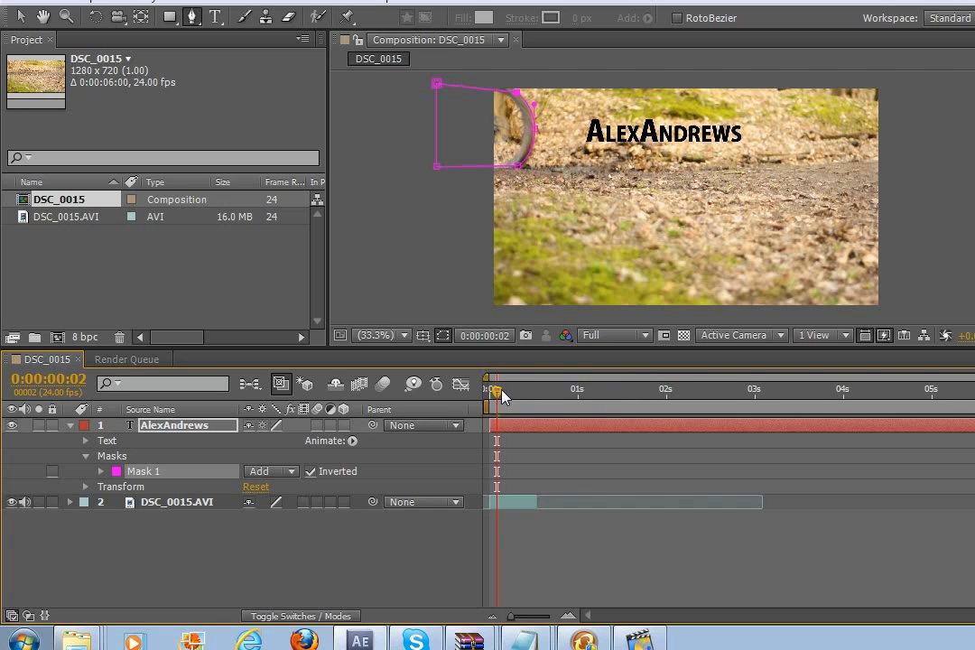
mouse_move(502, 401)
mouse_down()
mouse_move(521, 399)
mouse_move(503, 399)
mouse_up()
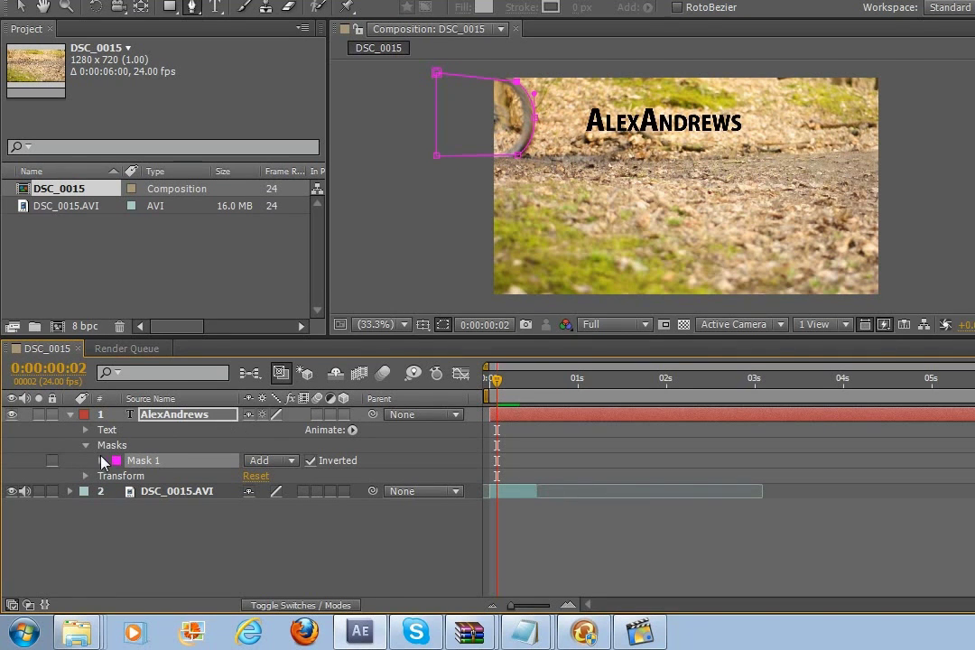
Keyframe Mask Path and, at frame 6, stretch the mask's right edge past the wheel.
click(101, 462)
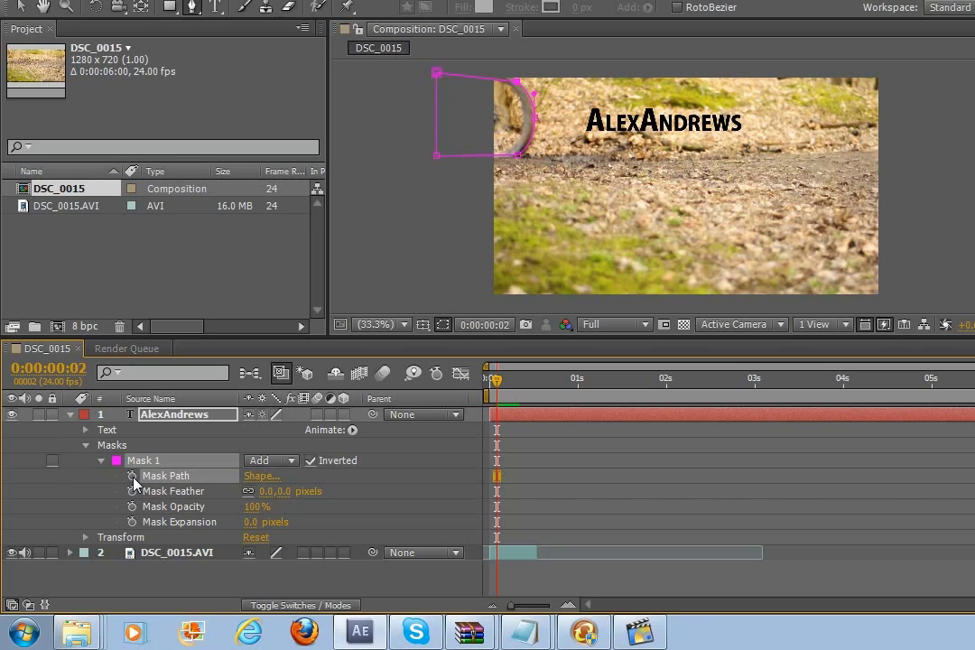
click(132, 476)
drag(496, 384, 512, 383)
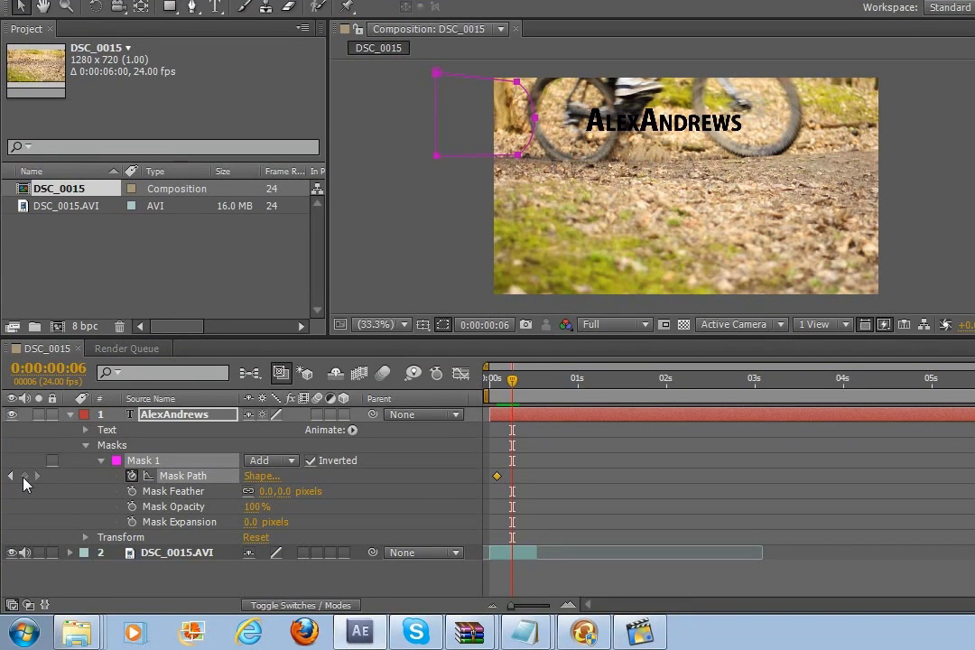
click(24, 476)
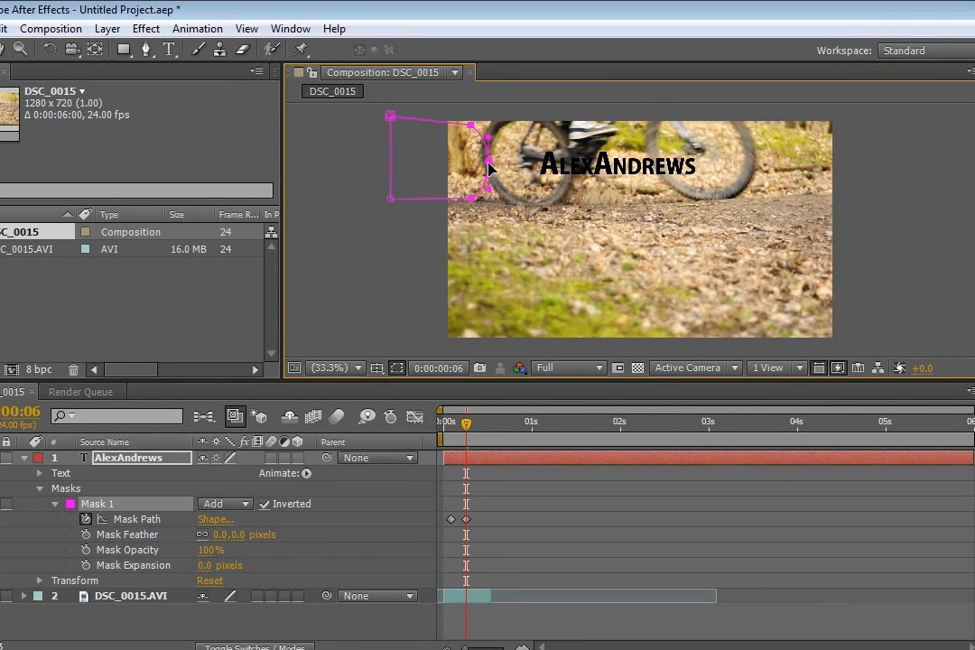
drag(489, 167, 754, 163)
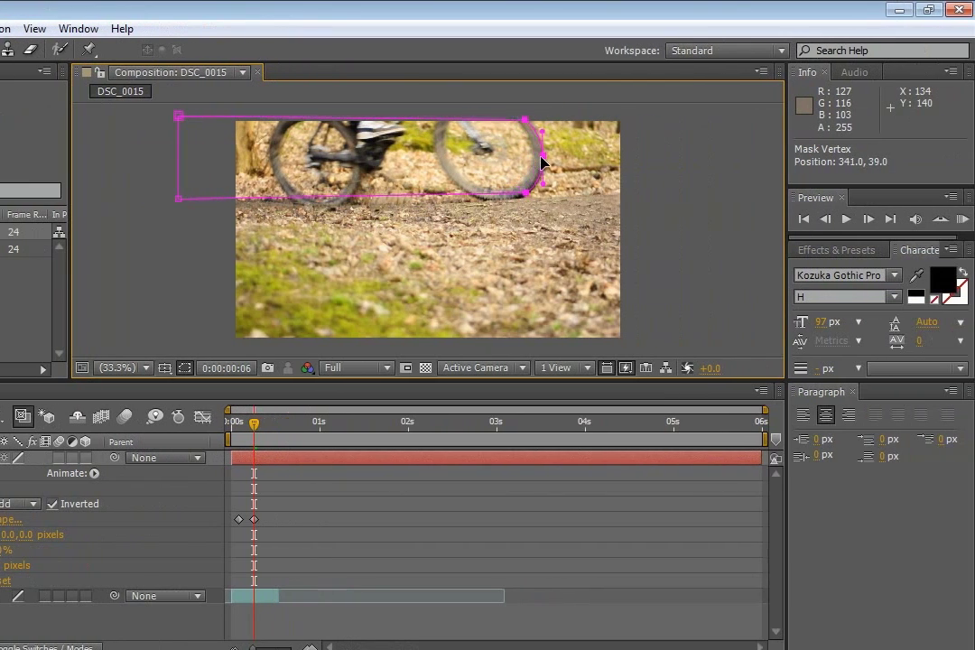
drag(542, 163, 546, 162)
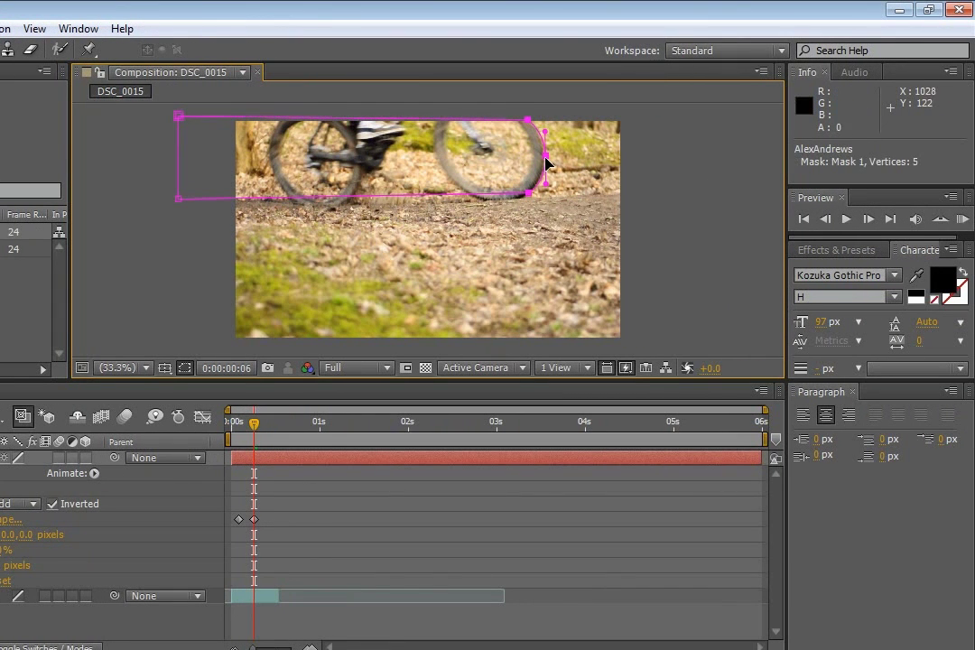
Adjust the mask edge to hug the wheel and check frames 3 and 4.
mouse_move(259, 429)
mouse_down()
mouse_move(242, 428)
mouse_move(259, 412)
mouse_up()
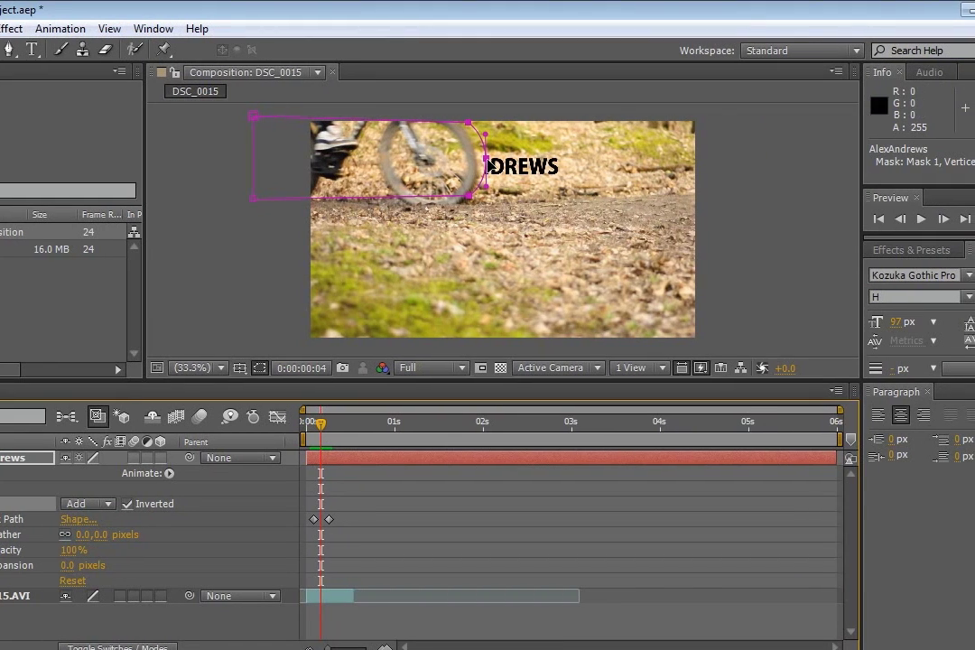
drag(488, 165, 481, 166)
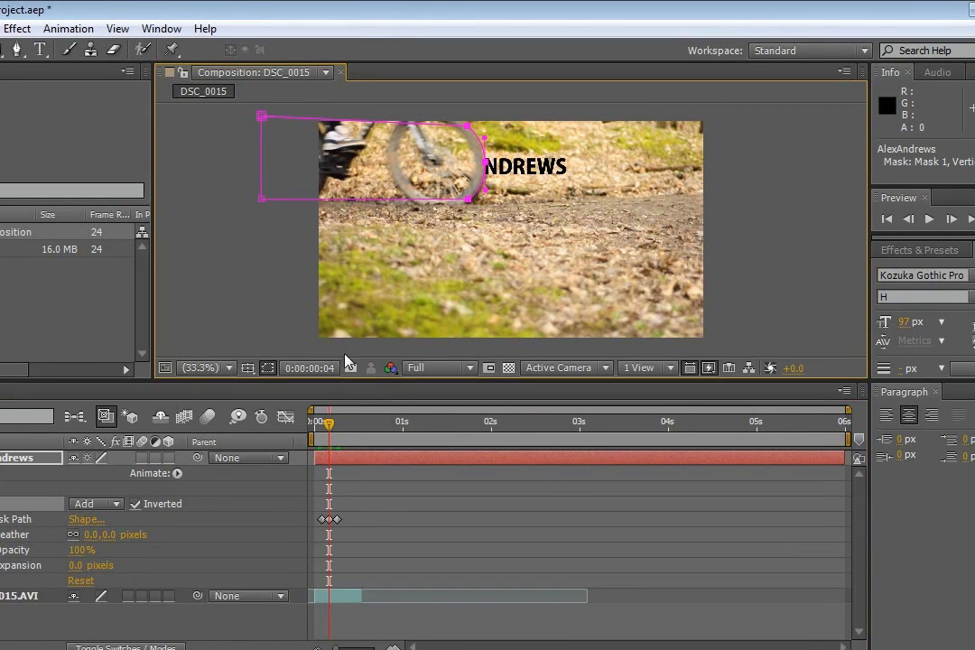
click(333, 423)
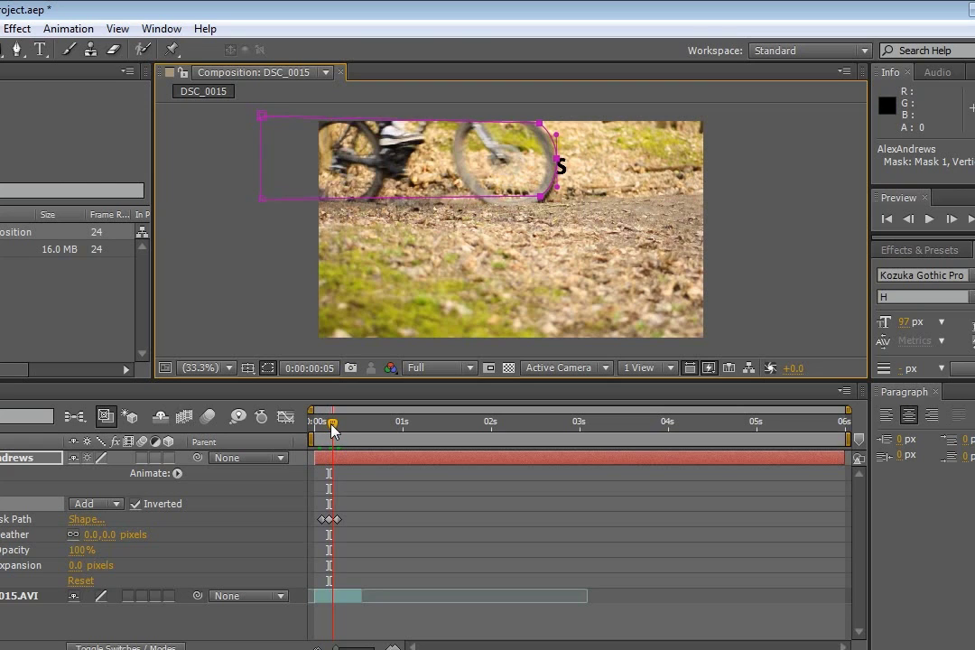
drag(332, 430, 325, 430)
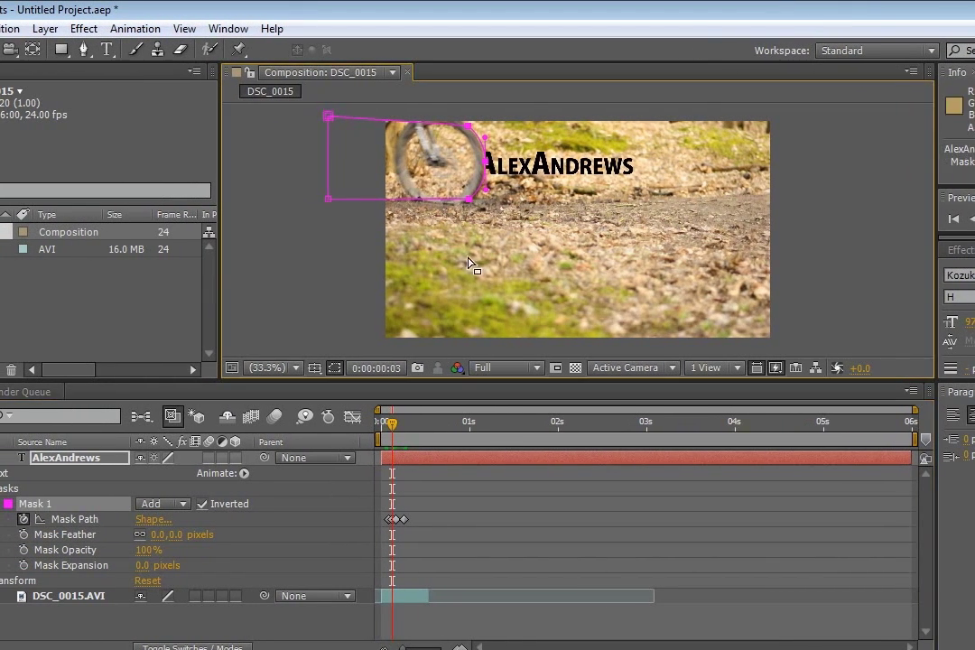
drag(391, 434, 402, 436)
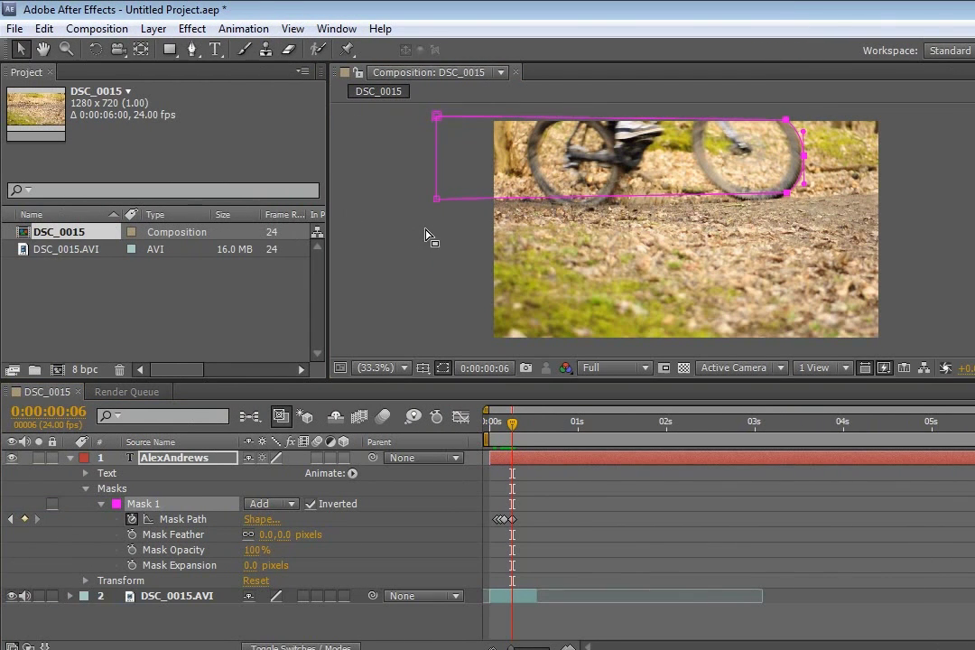
Scrub the opening frames and set the comp viewer magnification to 100%.
click(505, 325)
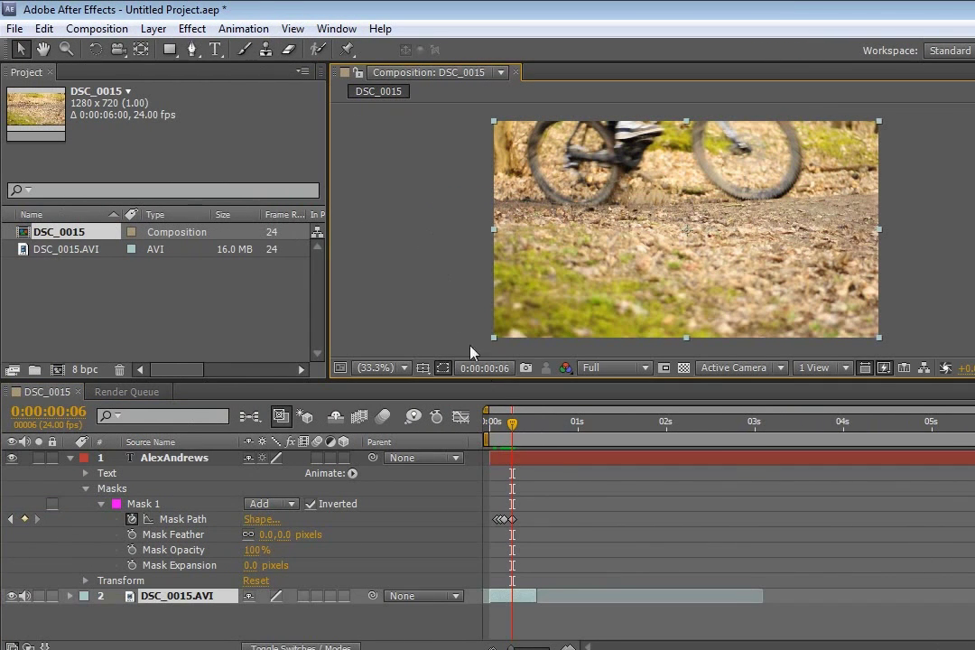
click(444, 303)
mouse_move(513, 436)
mouse_down()
mouse_move(495, 432)
mouse_move(504, 435)
mouse_up()
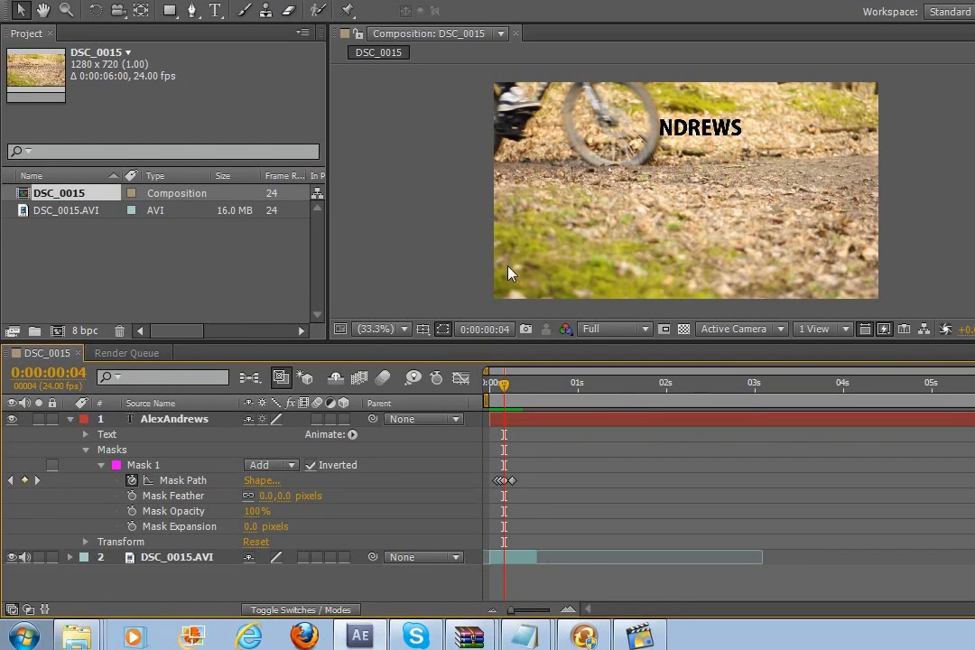
click(406, 329)
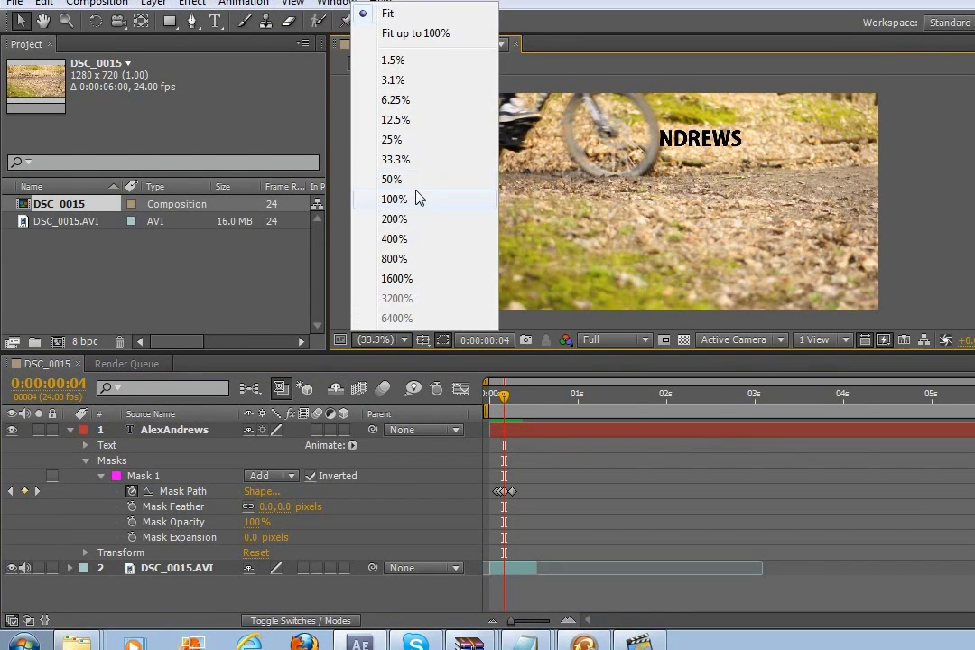
click(418, 190)
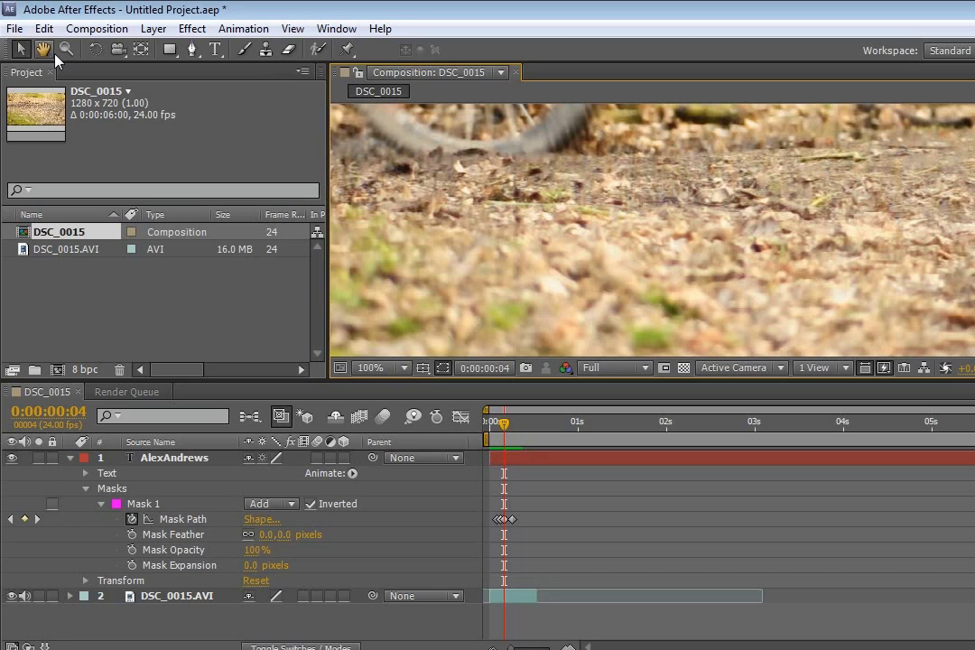
Pan to the wheel and title at frame 3 and reselect the AlexAndrews layer.
click(43, 20)
drag(526, 174, 524, 301)
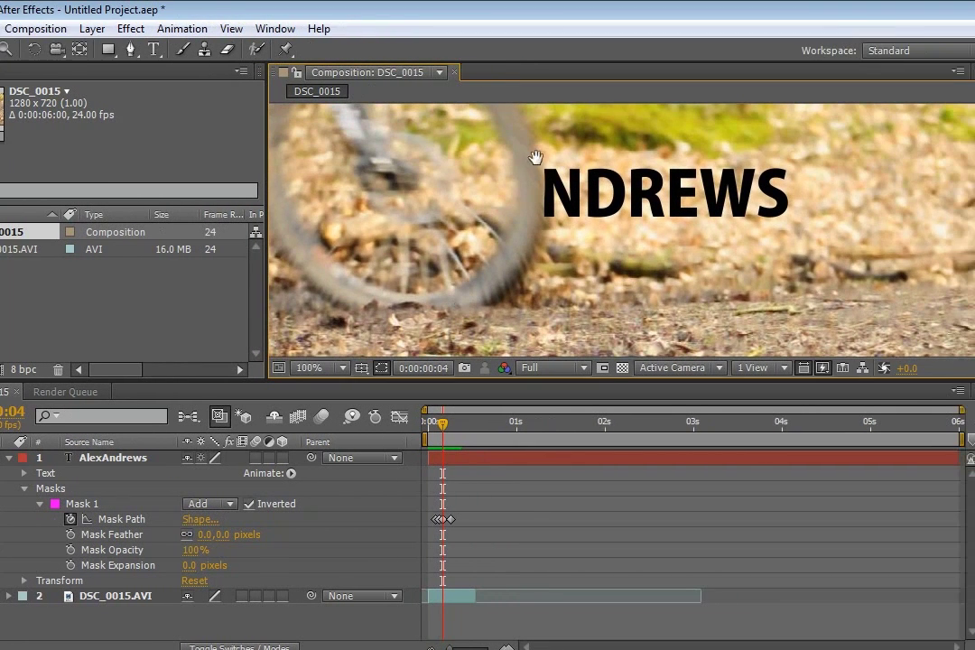
mouse_move(443, 422)
mouse_down()
mouse_move(430, 426)
mouse_move(445, 429)
mouse_up()
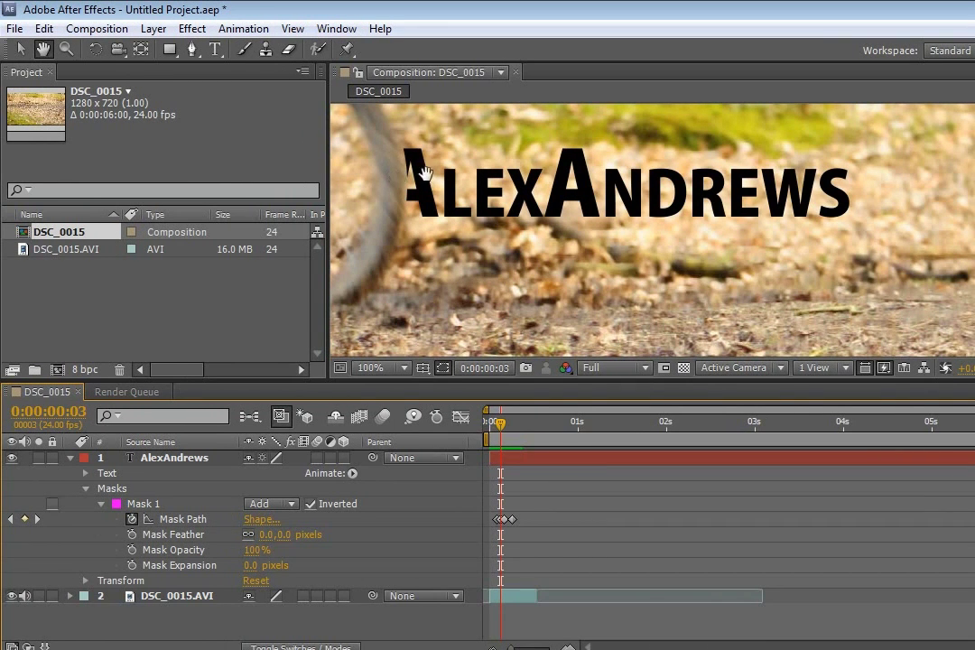
click(20, 50)
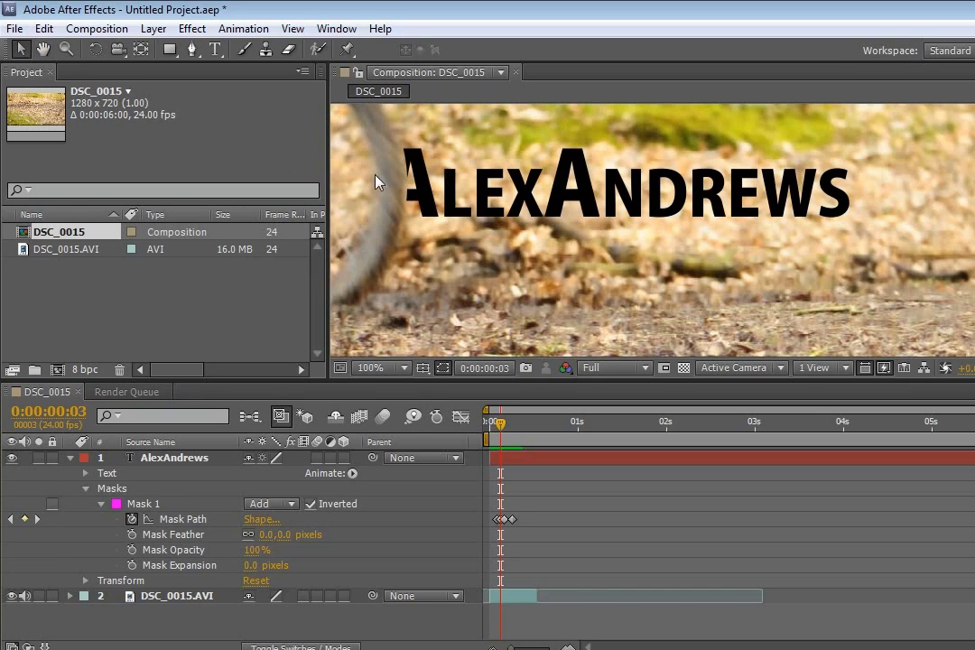
click(406, 198)
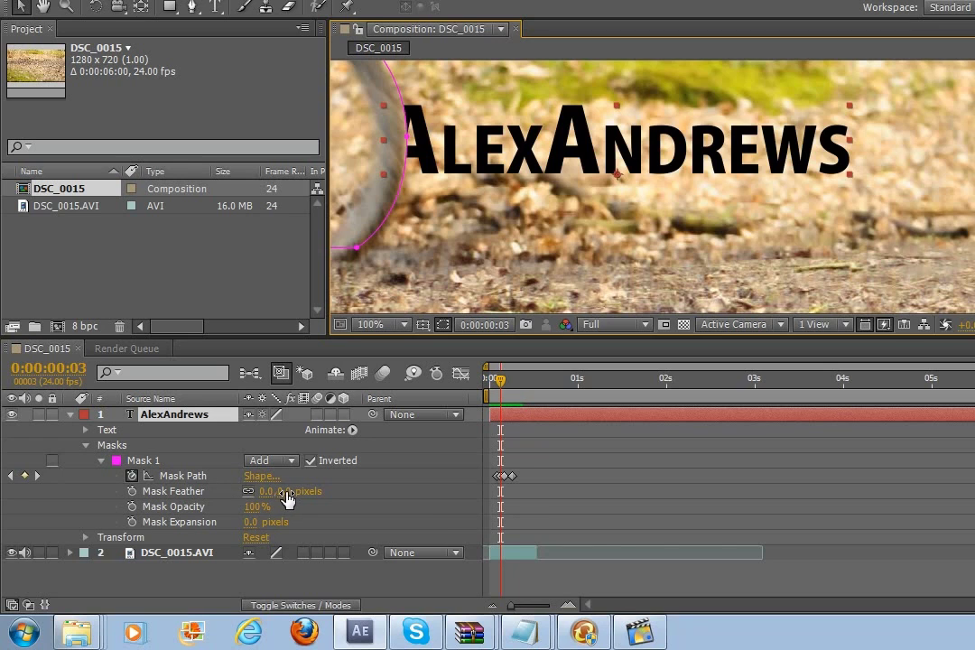
Give Mask 1 an 18.0-pixel feather and 6.0-pixel expansion, then scrub to check.
mouse_move(271, 492)
mouse_down()
mouse_move(418, 488)
mouse_move(273, 465)
mouse_up()
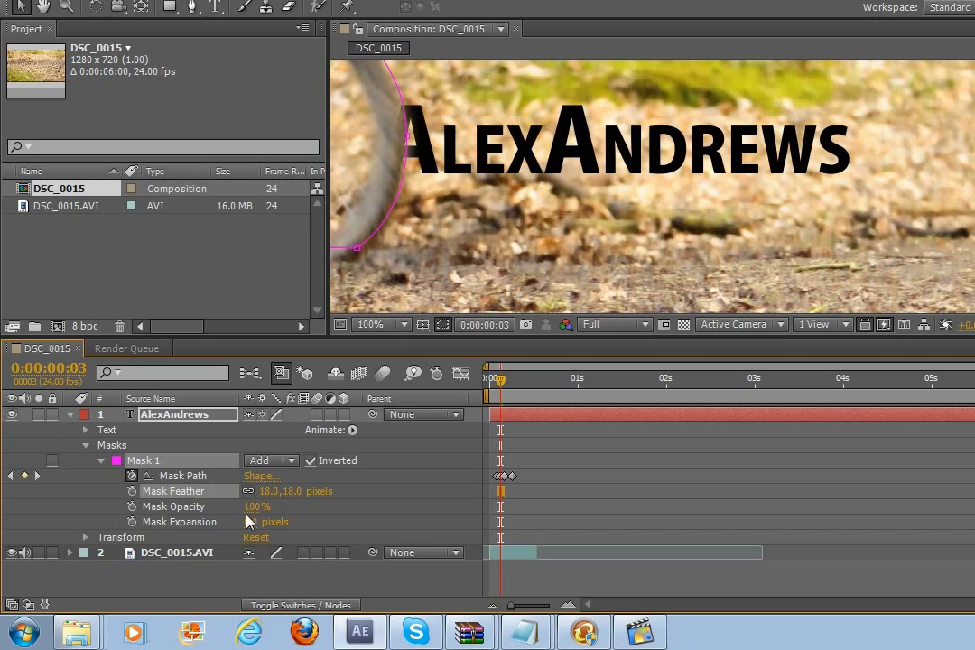
drag(253, 521, 259, 522)
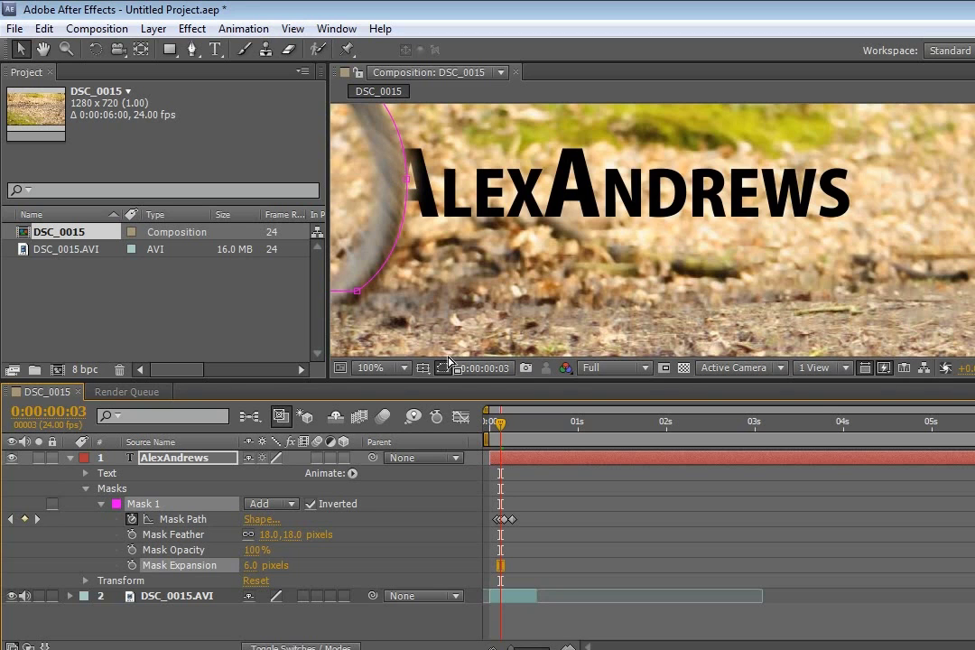
mouse_move(503, 428)
mouse_down()
mouse_move(516, 428)
mouse_move(494, 429)
mouse_up()
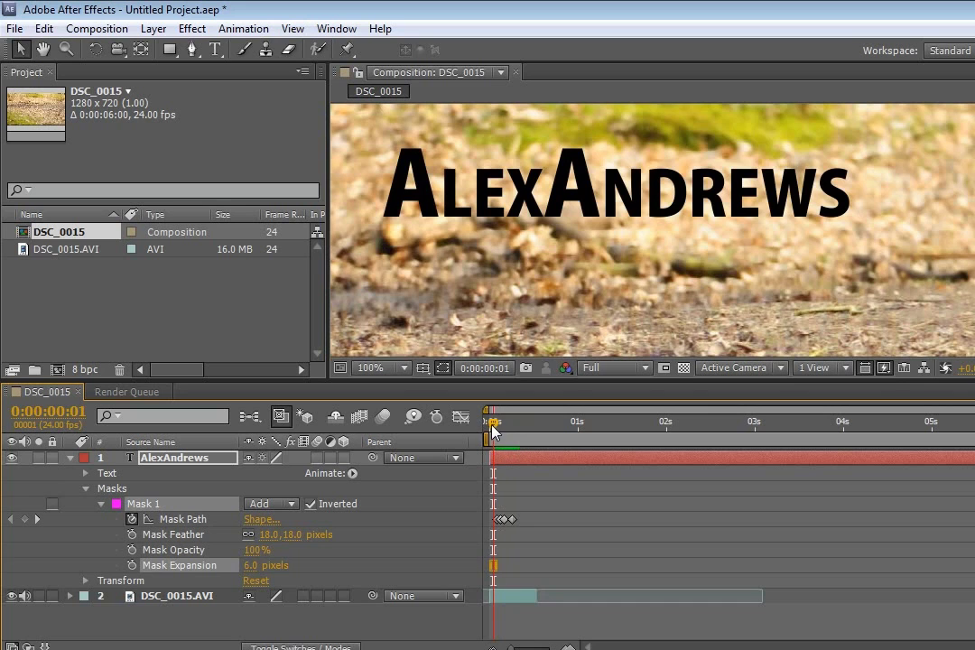
Apply Gaussian Blur with Blurriness 1.4 to the AlexAndrews layer and check frame 6.
click(21, 50)
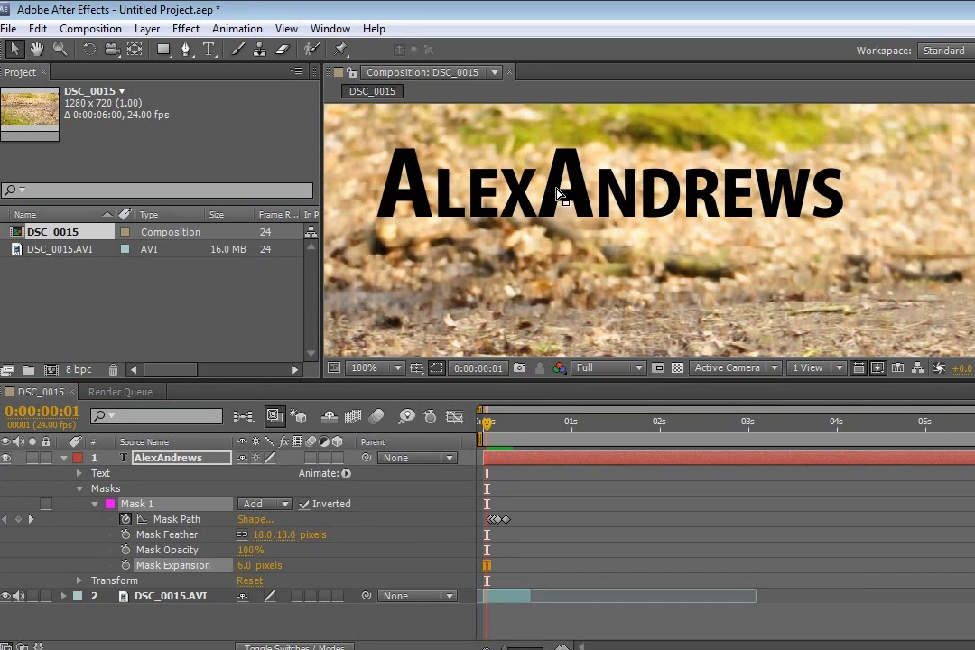
click(560, 194)
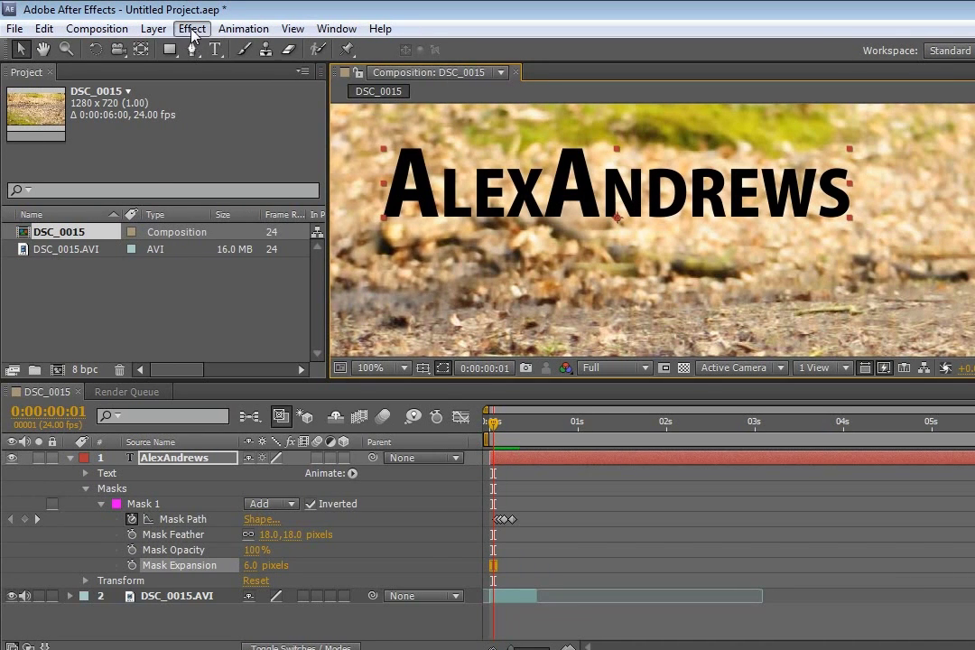
click(164, 28)
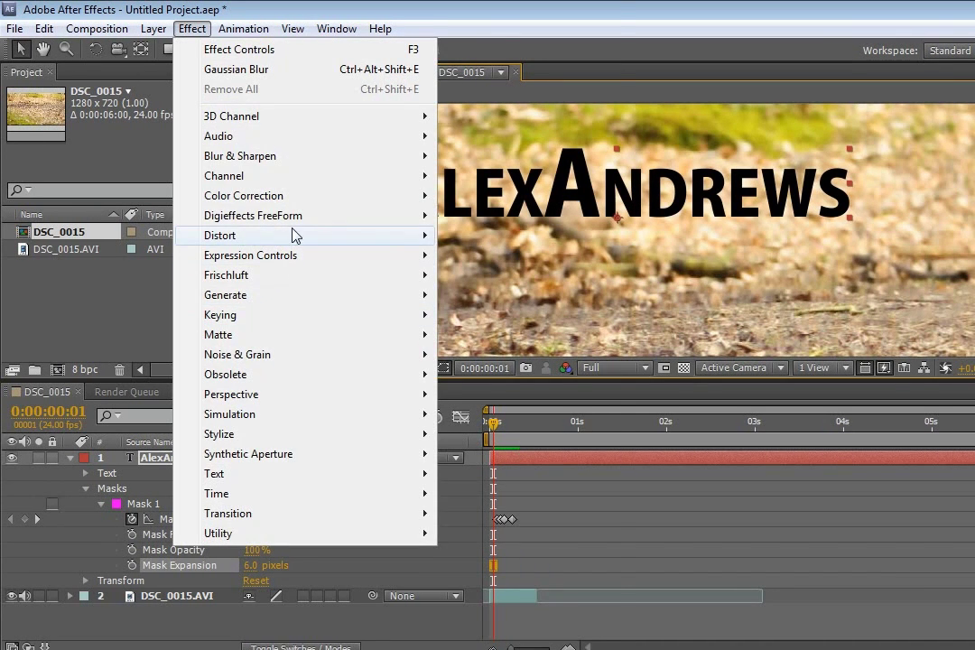
mouse_move(298, 168)
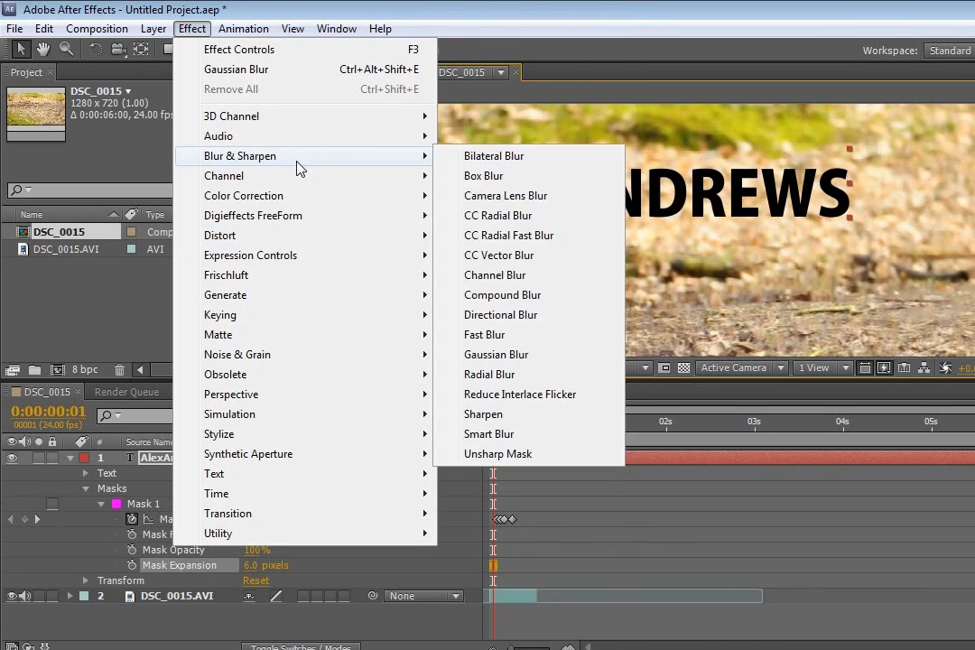
click(495, 353)
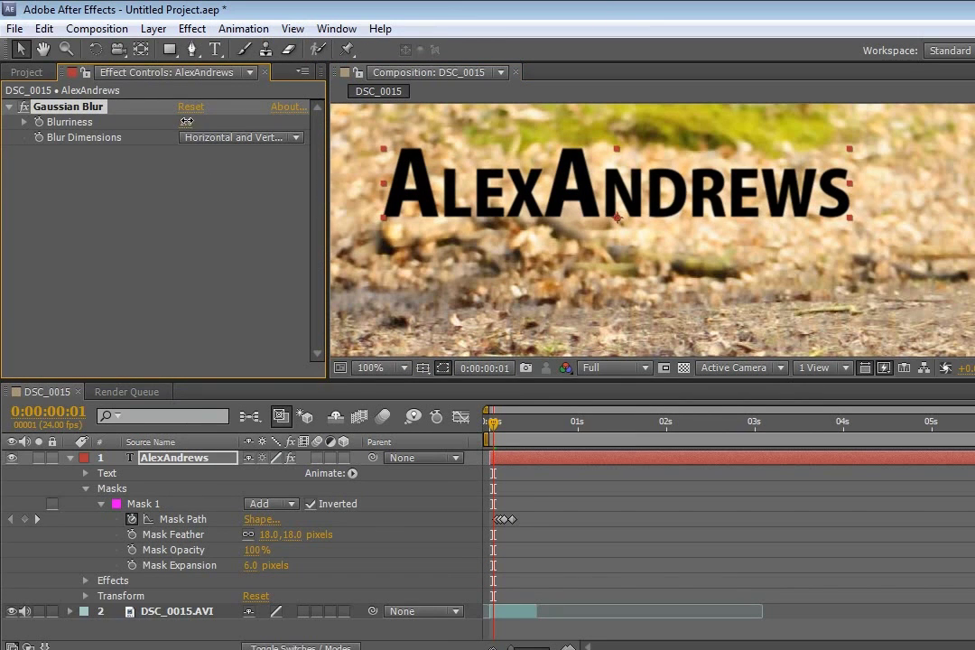
click(209, 197)
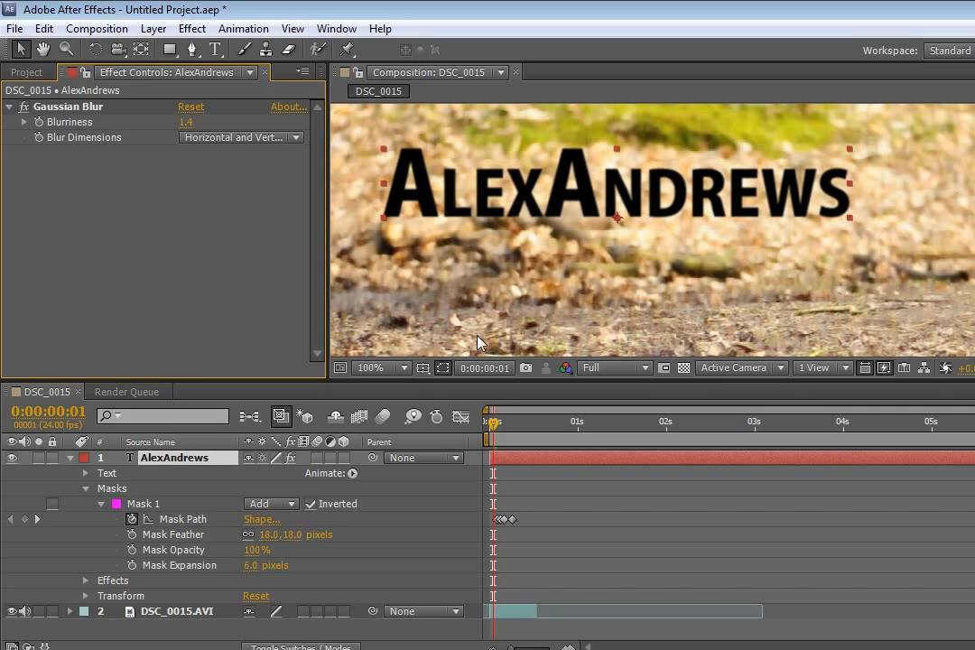
drag(494, 435, 516, 438)
click(379, 367)
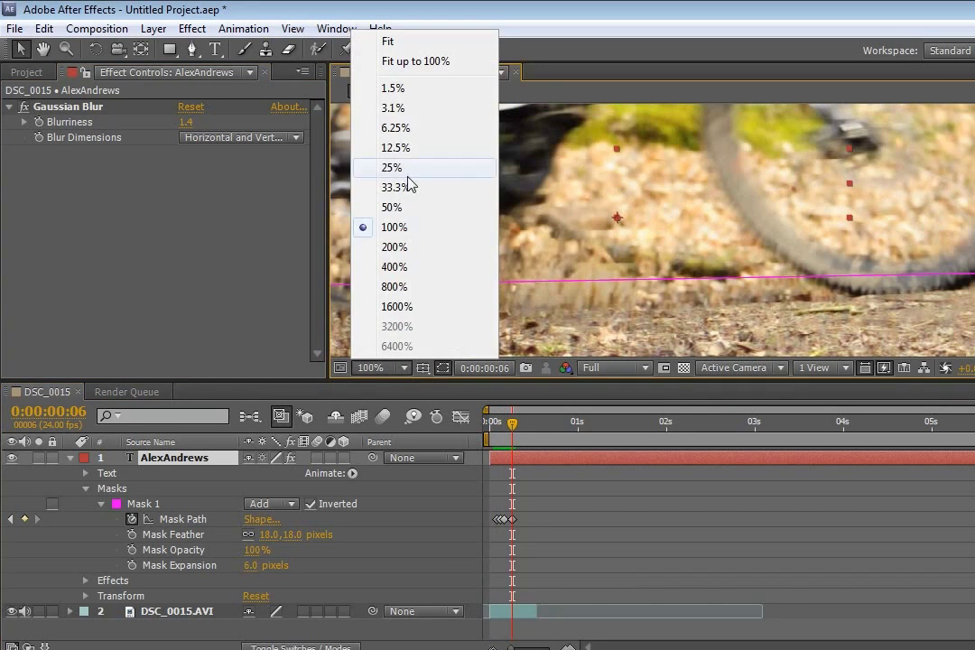
Fit the comp in the viewer, RAM-preview it, pause at frame 5, then replay.
click(405, 41)
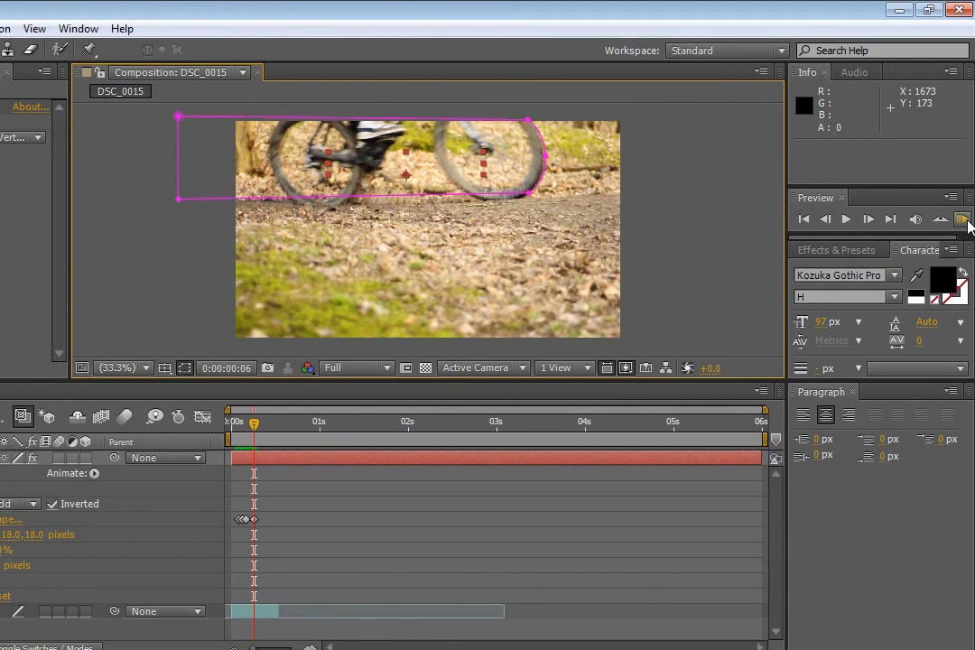
click(964, 219)
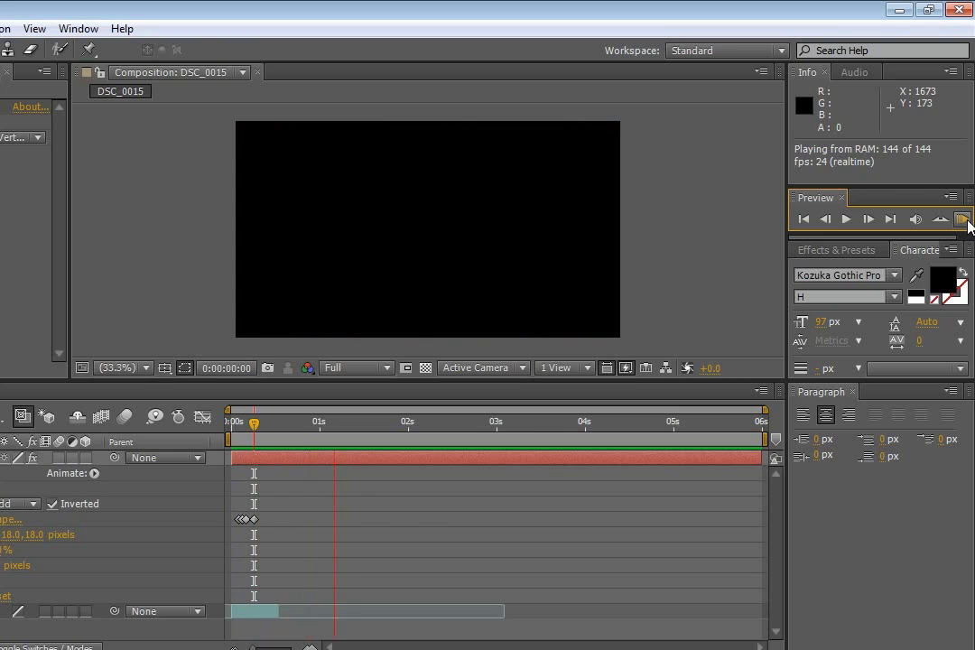
click(242, 422)
click(249, 423)
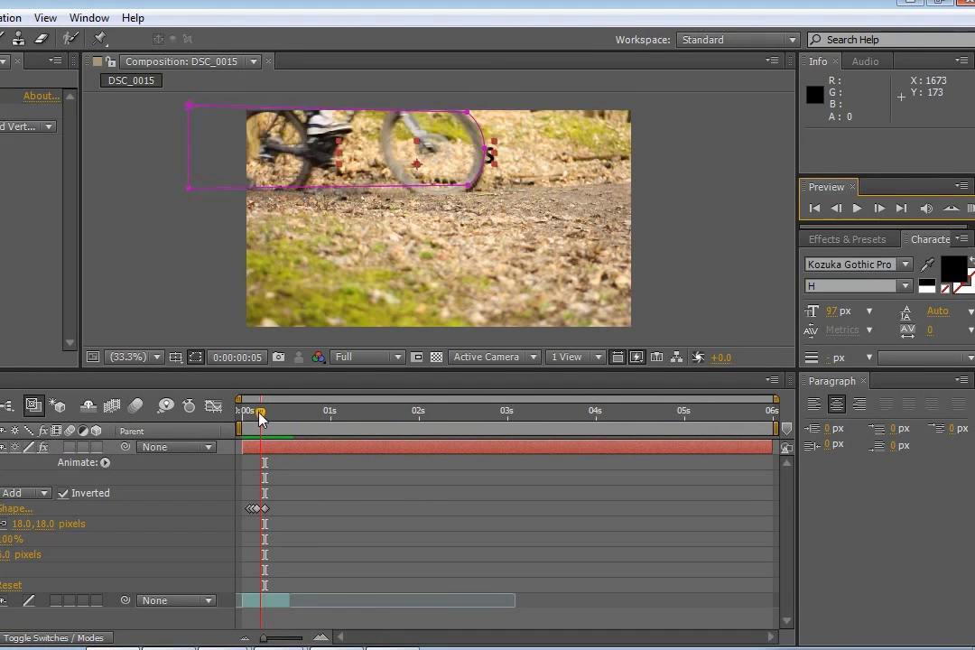
mouse_move(259, 419)
mouse_down()
mouse_move(243, 418)
mouse_move(265, 418)
mouse_move(253, 418)
mouse_up()
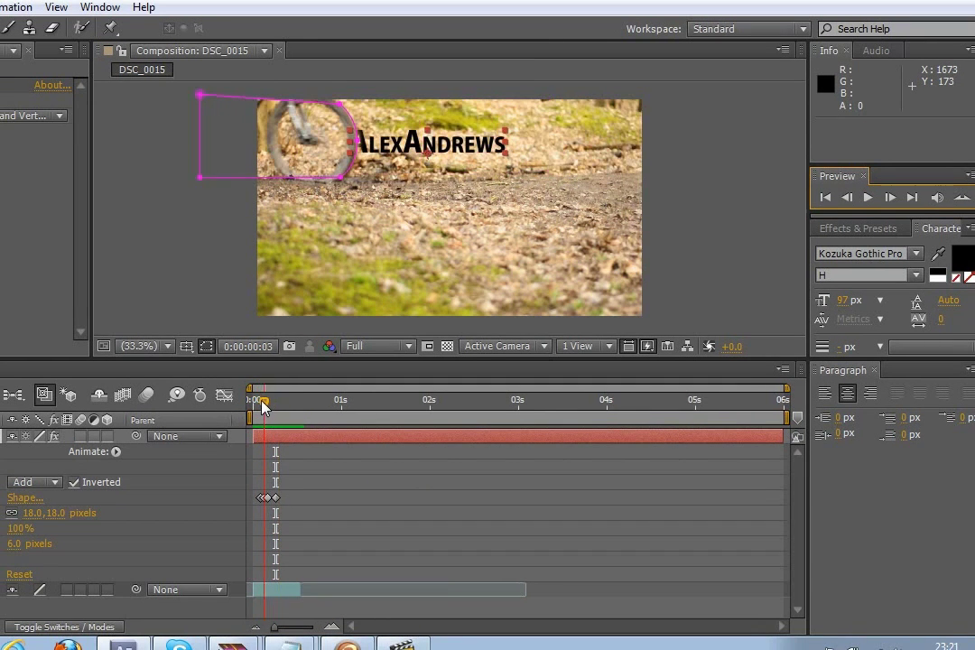
click(963, 219)
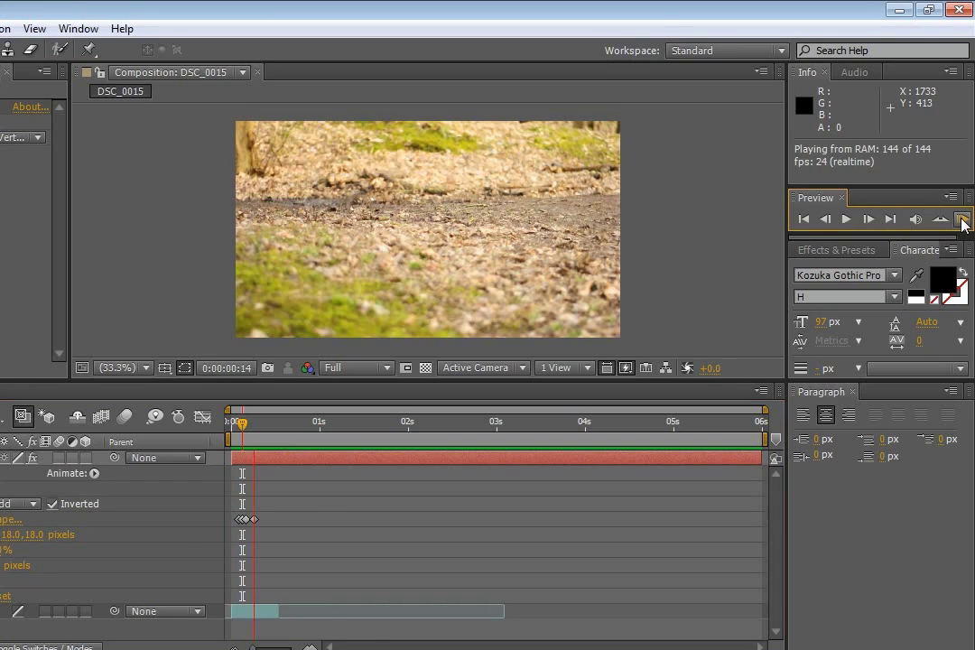